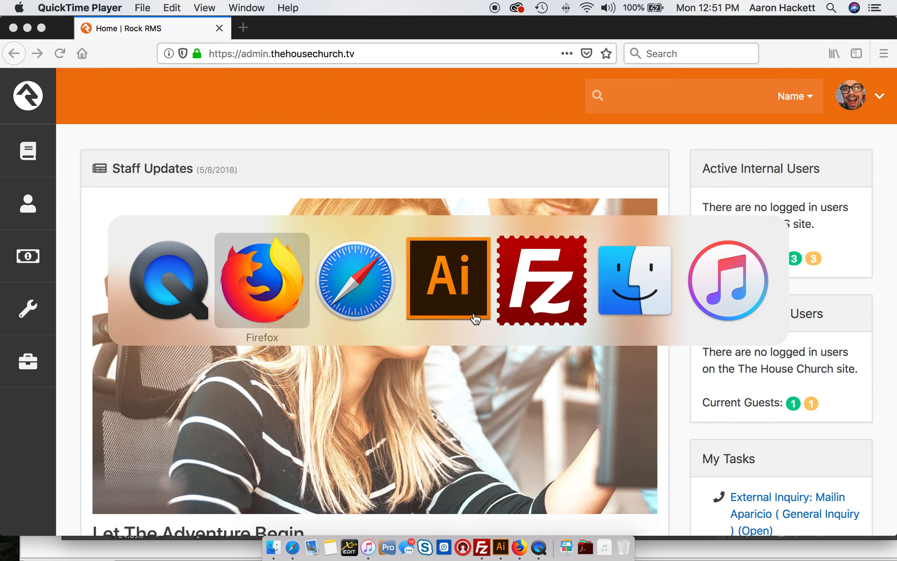
key("super+Tab")
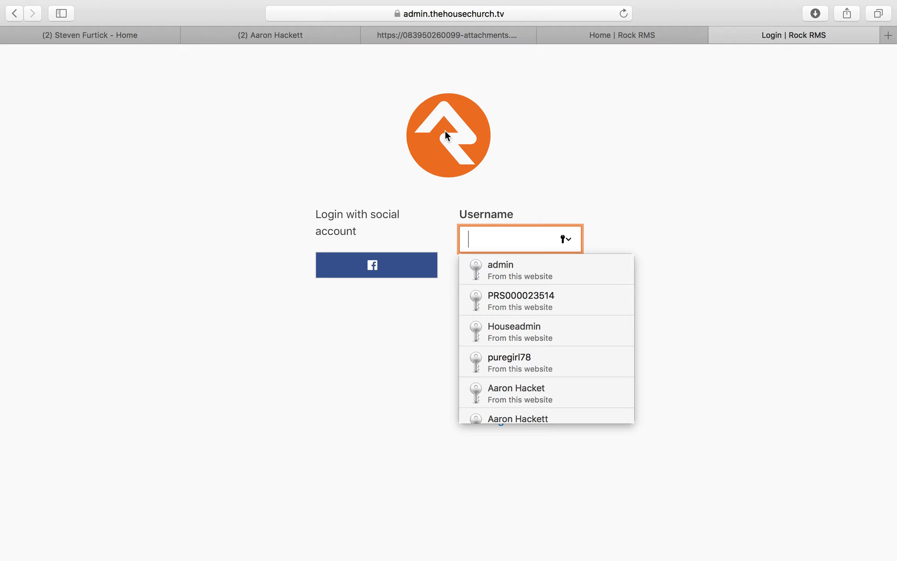
- Switch to Safari and reload the Home | Rock RMS tab to refresh the sidebar logo
left_click(641, 35)
left_click(29, 71)
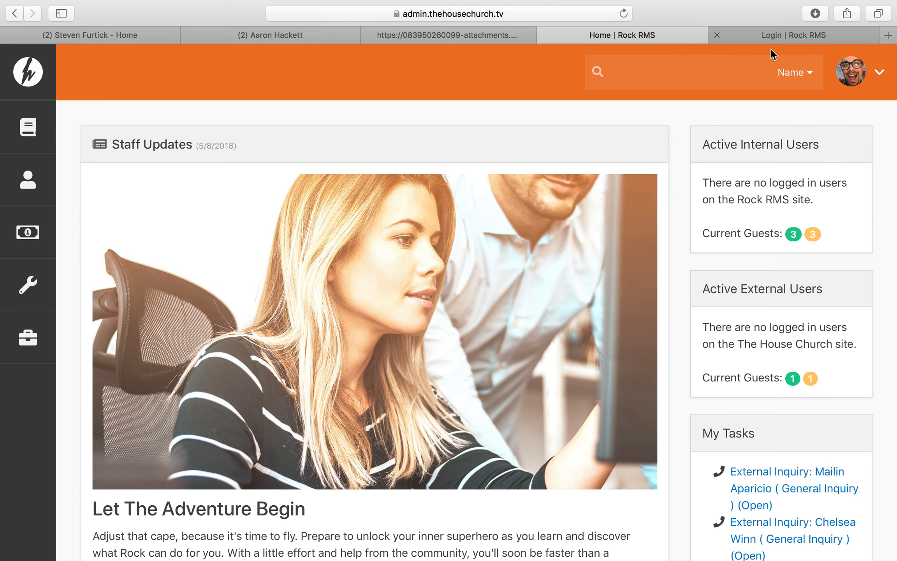
key("super+Tab")
key("super+Tab")
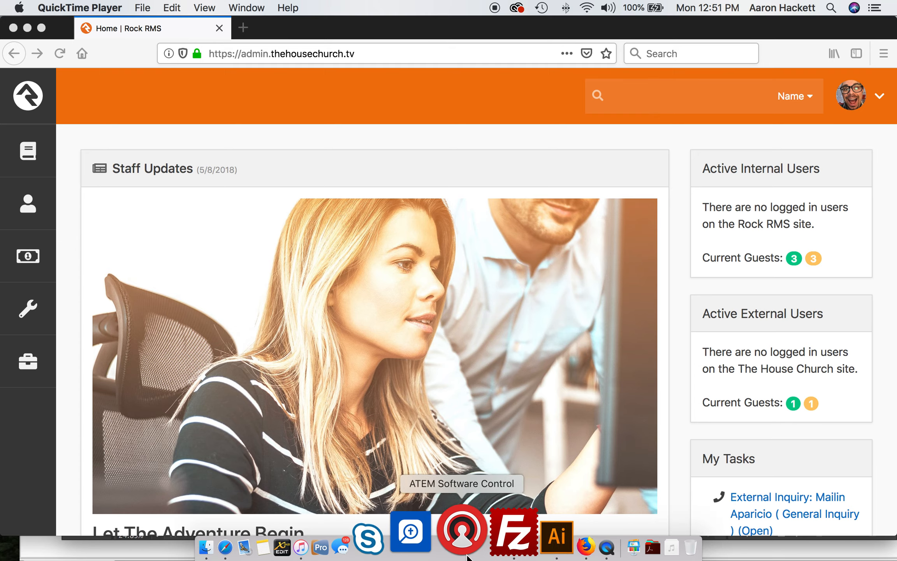
- Bring FileZilla forward and reload the server root by setting the remote path to /
left_click(484, 534)
left_click(618, 160)
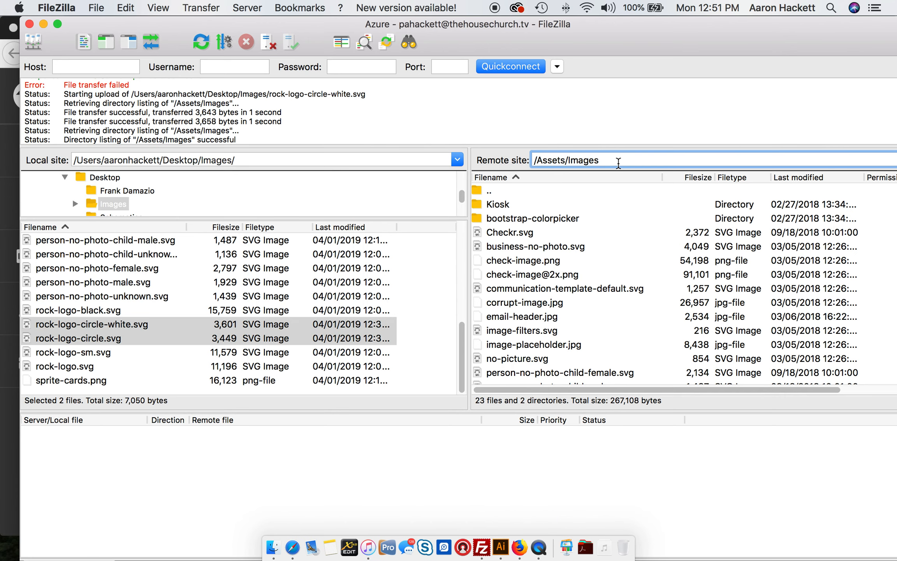
left_click_drag(538, 160, 631, 161)
key("BackSpace")
key("Return")
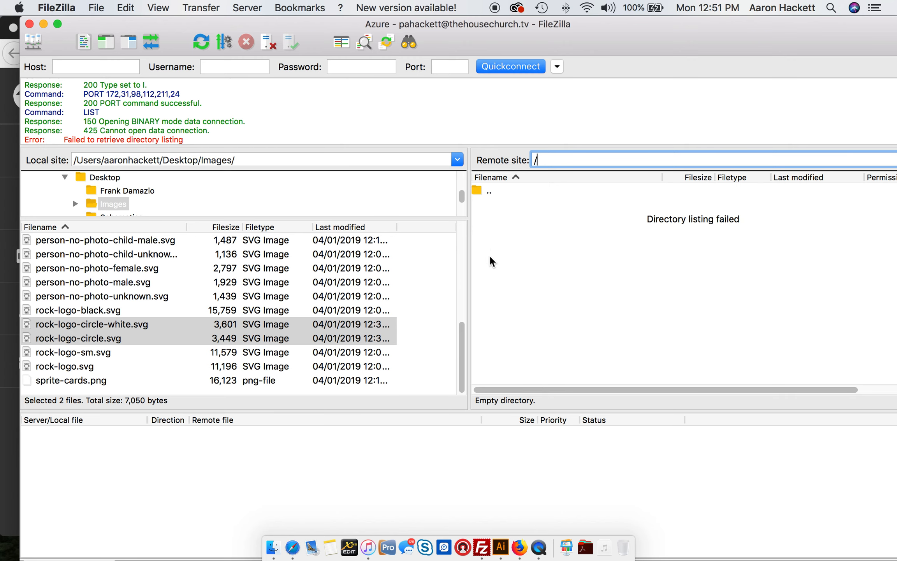
- Browse into the server's Assets folder and then its Images folder
left_click(489, 193)
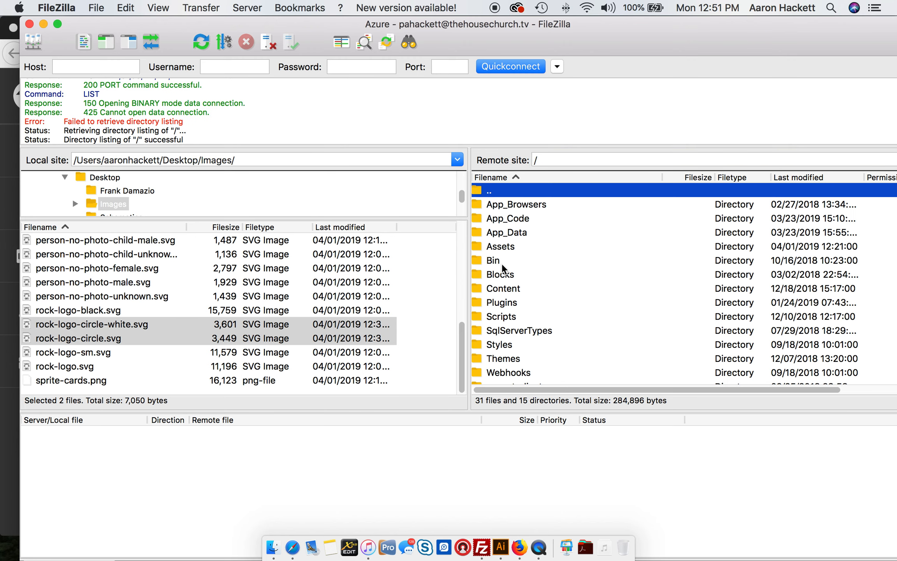
double_click(497, 246)
double_click(503, 246)
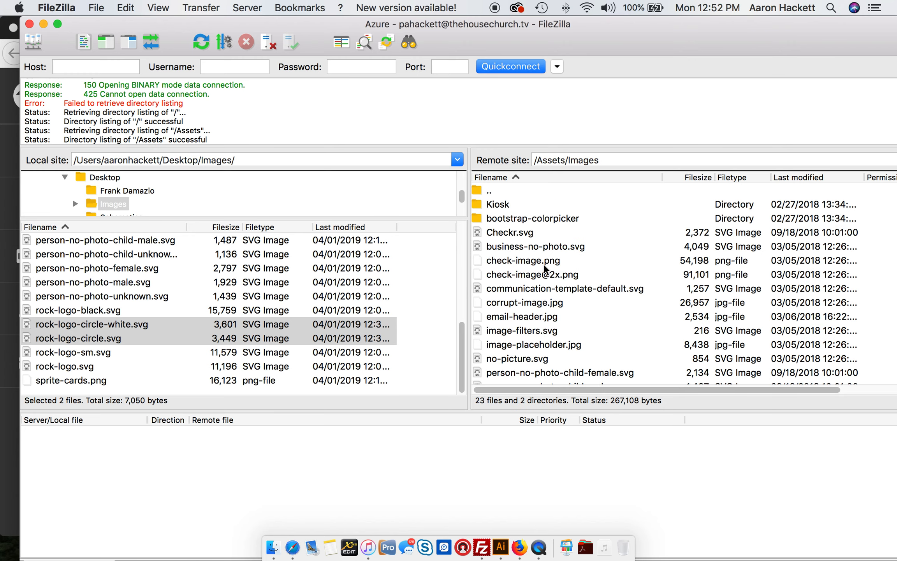
key("super+Tab")
key("super+Tab")
key("super+Tab")
key("super+Tab")
- In Finder's Images folder, select rock-logo-circle-white.svg then rock-logo-circle.svg
key("Tab")
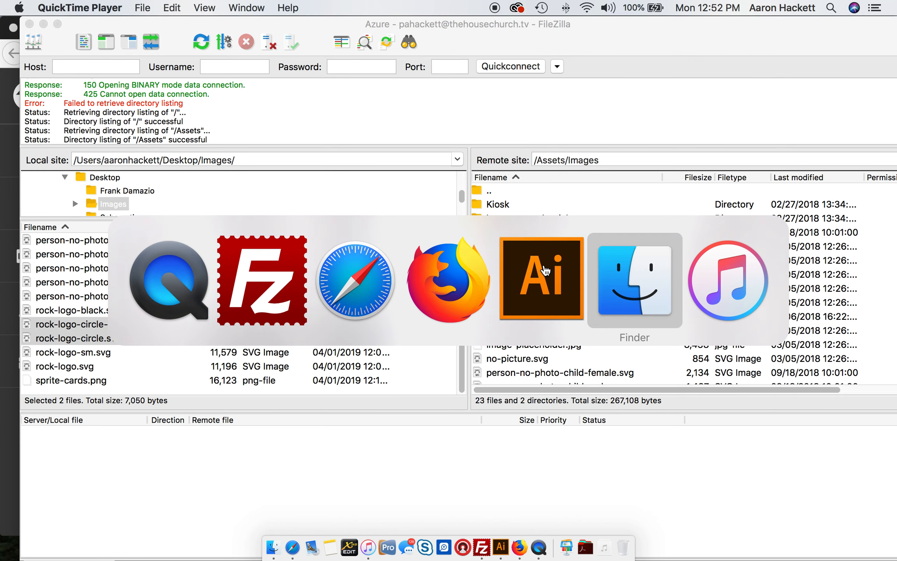
scroll(451, 316, "up", 5)
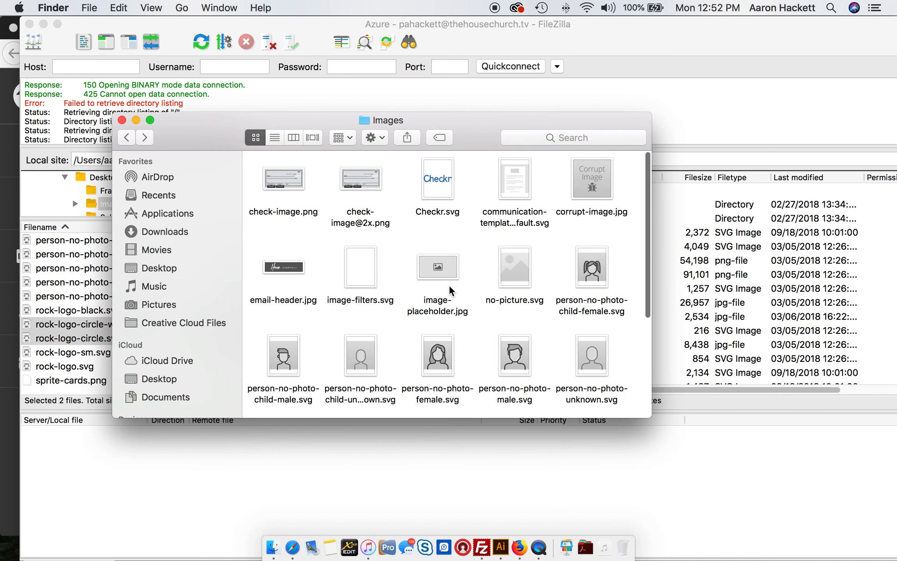
scroll(468, 383, "down", 5)
scroll(422, 316, "up", 1)
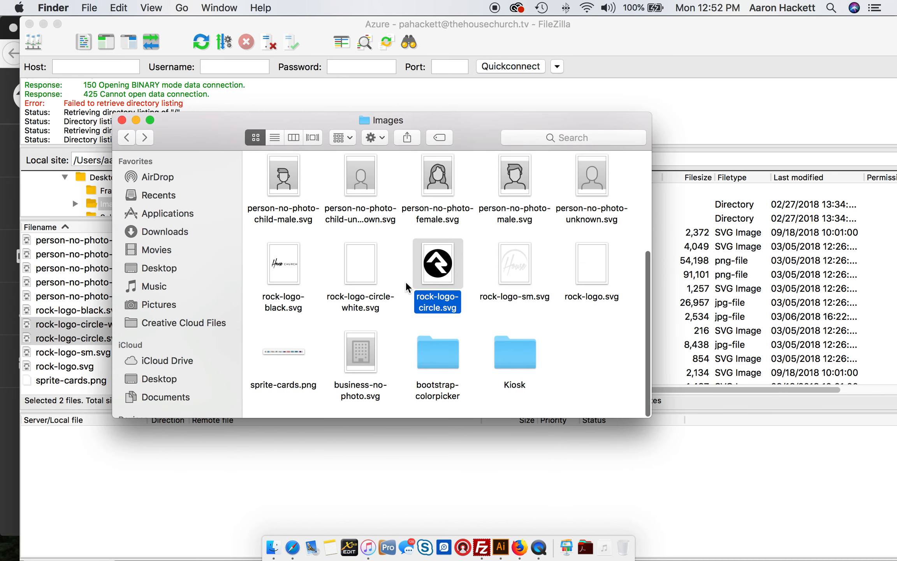
left_click(350, 307)
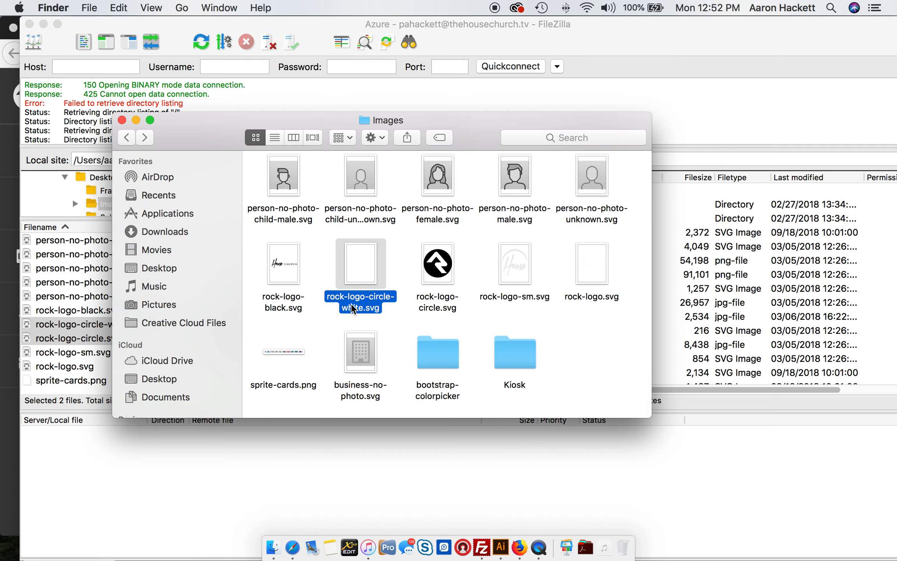
key("Right")
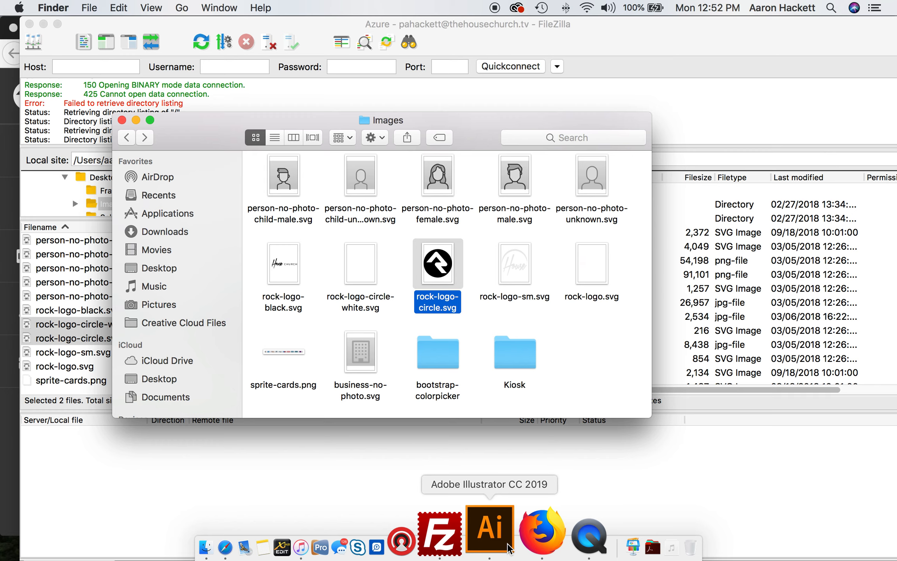
- Bring Illustrator forward and select the black circle in rock-logo-circle.svg
left_click(490, 533)
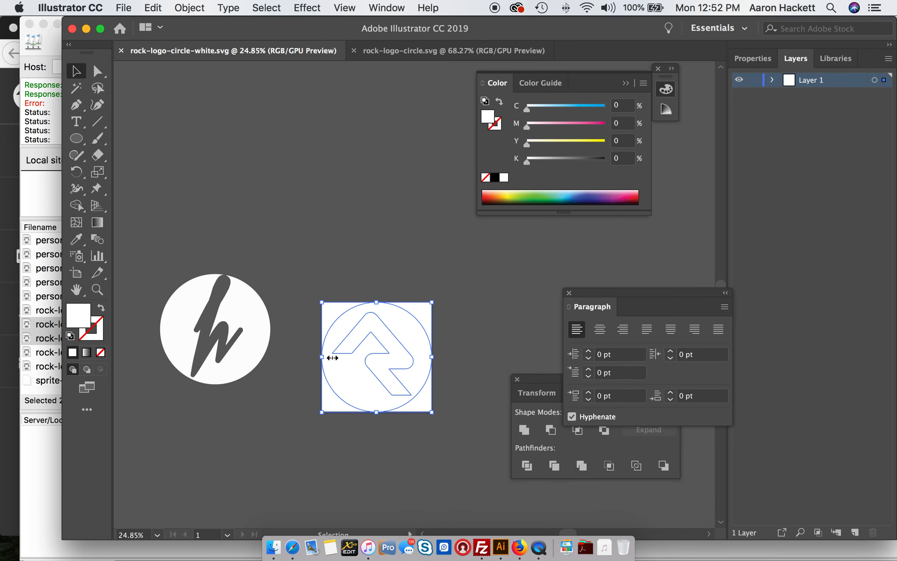
scroll(364, 363, "up", 4)
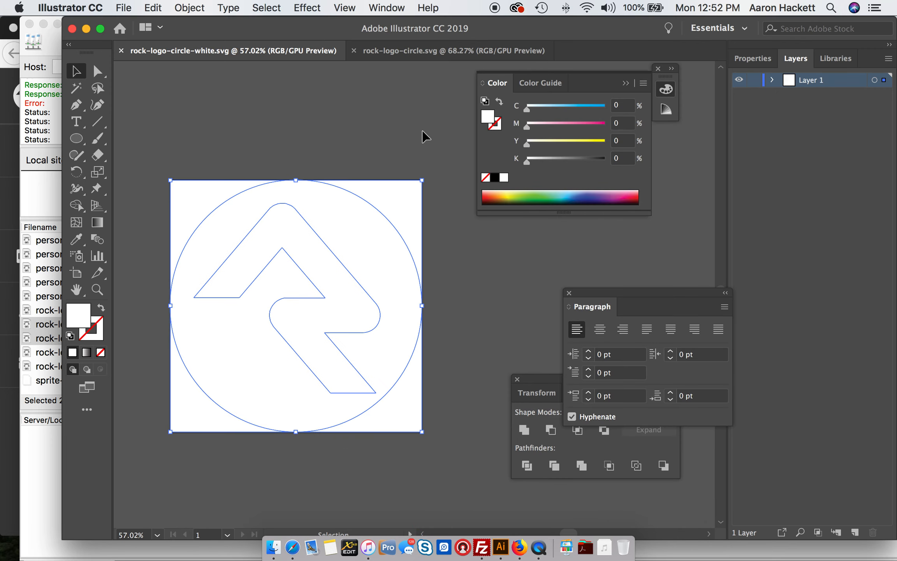
left_click(426, 51)
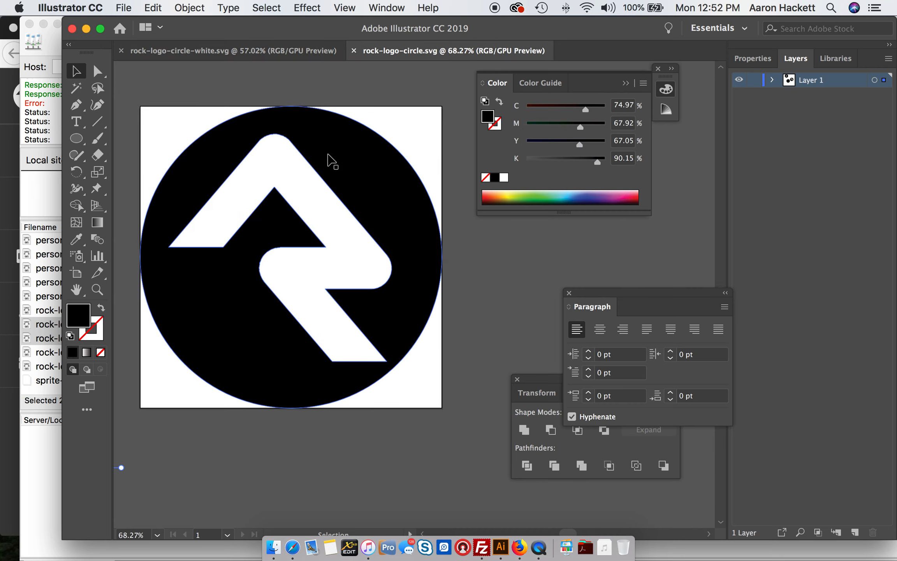
scroll(331, 160, "left", 8)
scroll(331, 159, "down", 4)
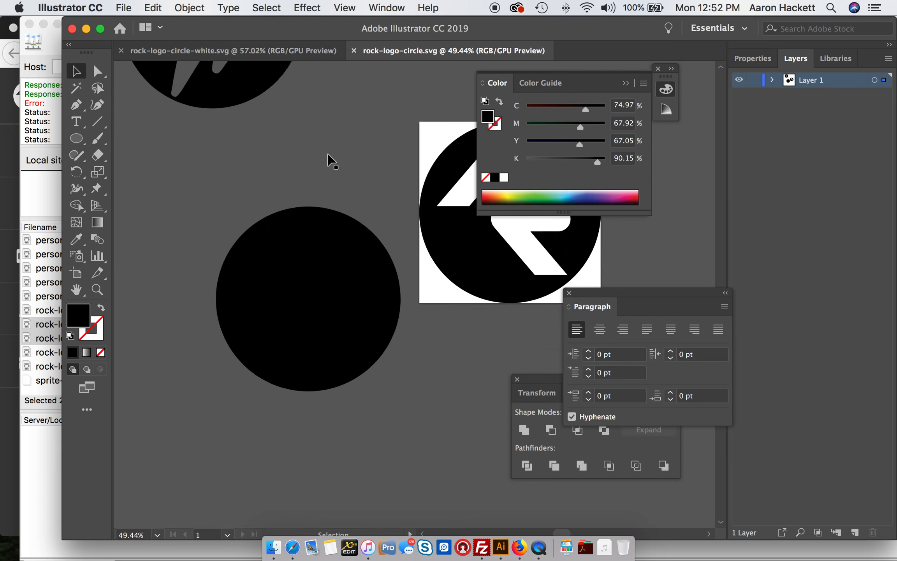
left_click(189, 216)
left_click(273, 256)
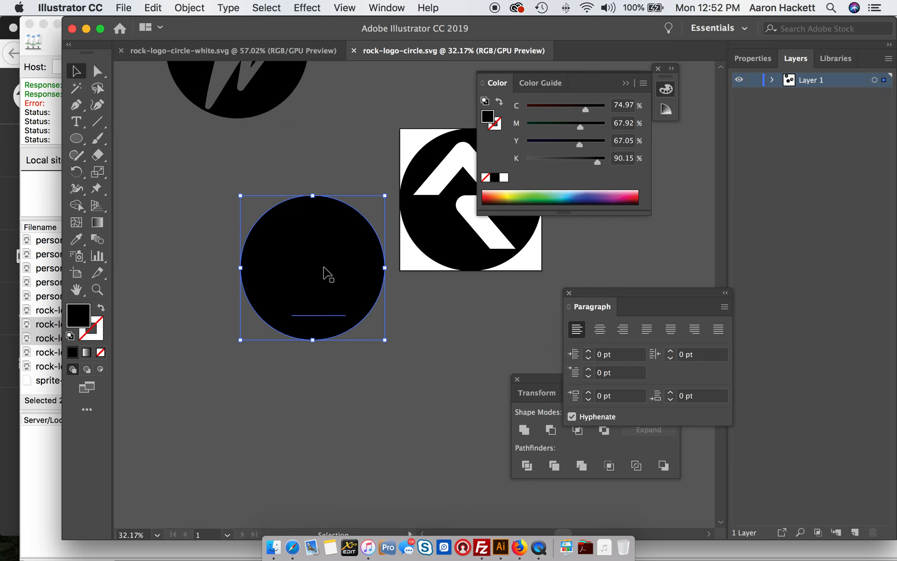
- Move the lightning-h shape aside, undo, then drag it onto the black circle
left_click_drag(327, 274, 231, 270)
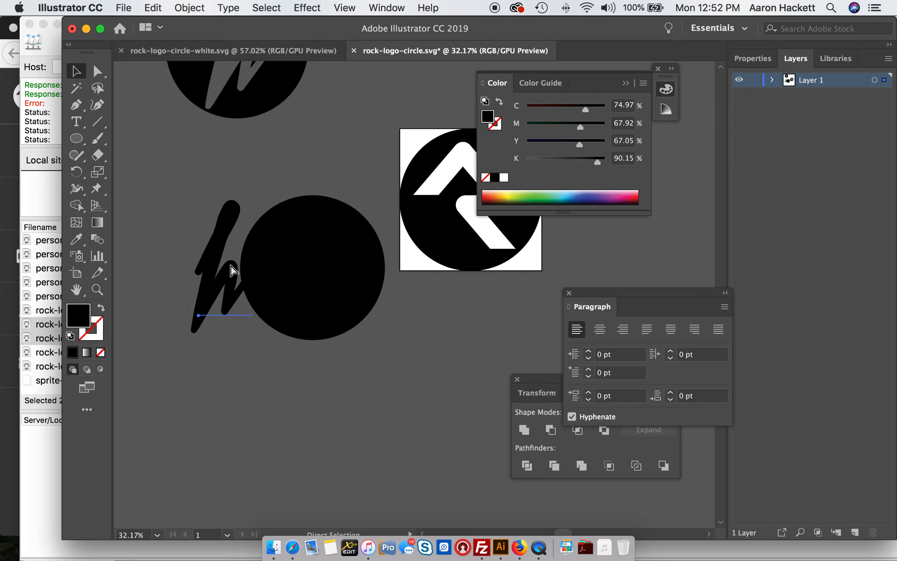
key("super+z")
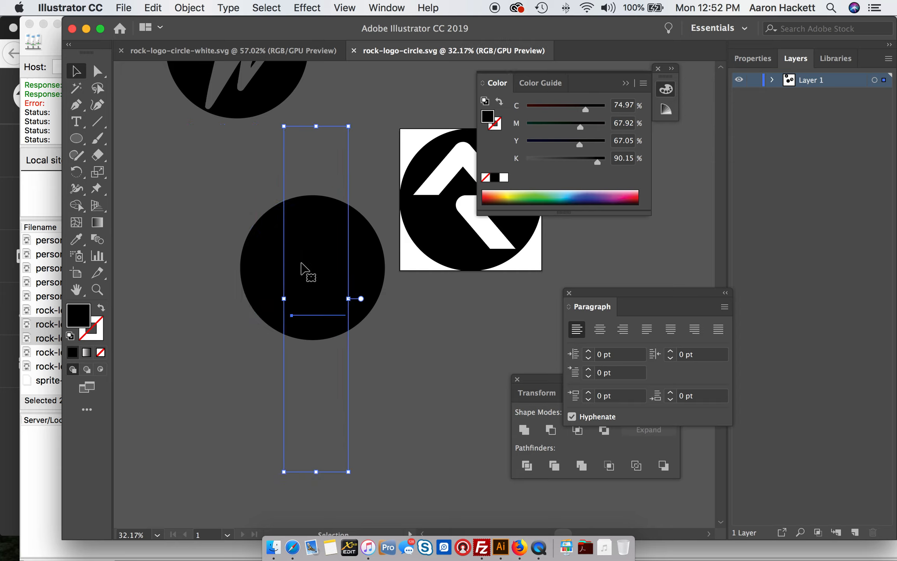
left_click_drag(305, 269, 235, 260)
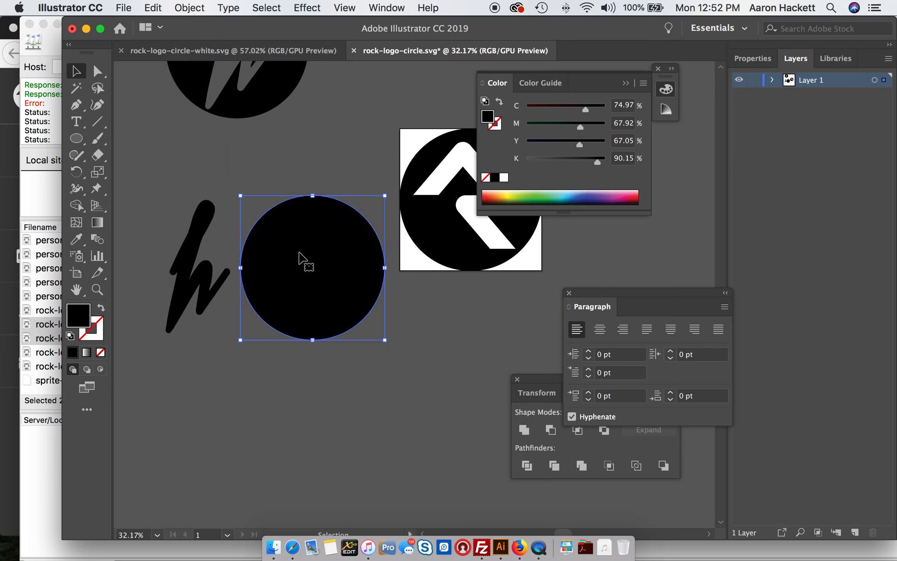
left_click_drag(207, 277, 302, 276)
- Convert the lightning-h lettering to outlines and select it together with the circle
right_click(301, 274)
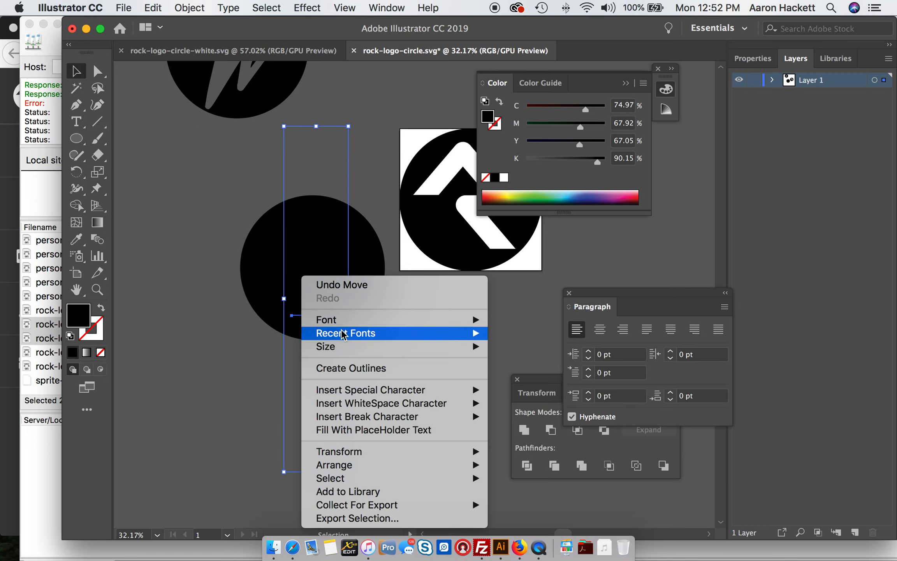
left_click(351, 368)
left_click(414, 364)
left_click(324, 263)
left_click(365, 260, "shift")
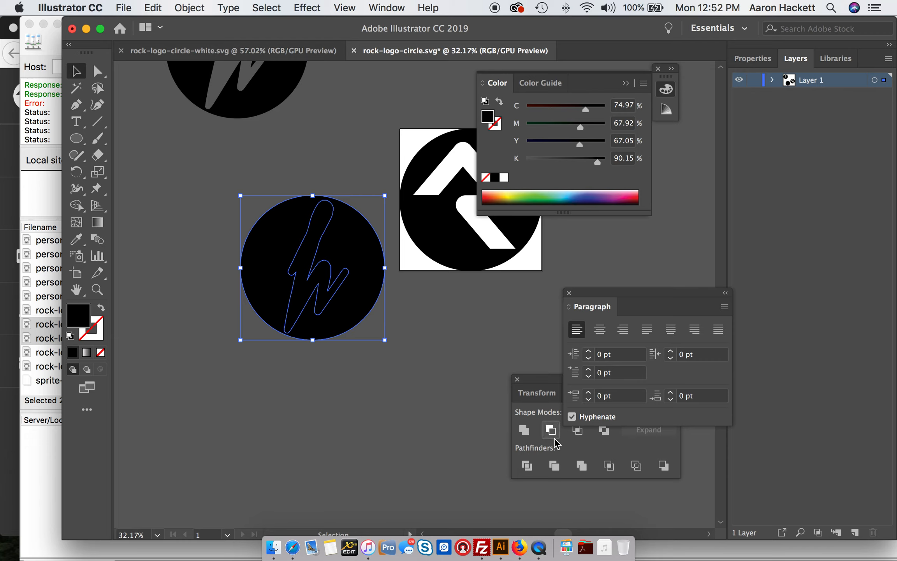
- Show the Pathfinder panel and use Minus Front to knock the h out of the circle
left_click(386, 7)
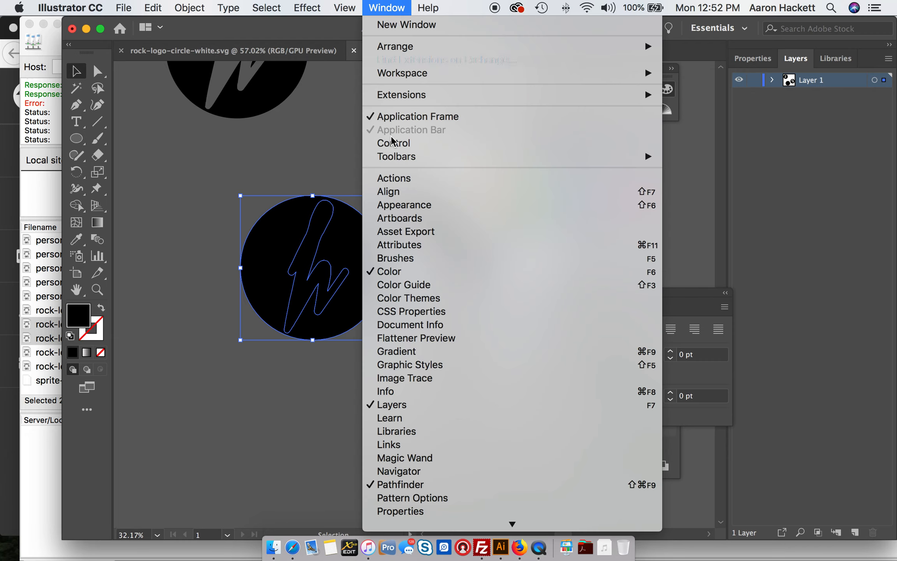
left_click(399, 471)
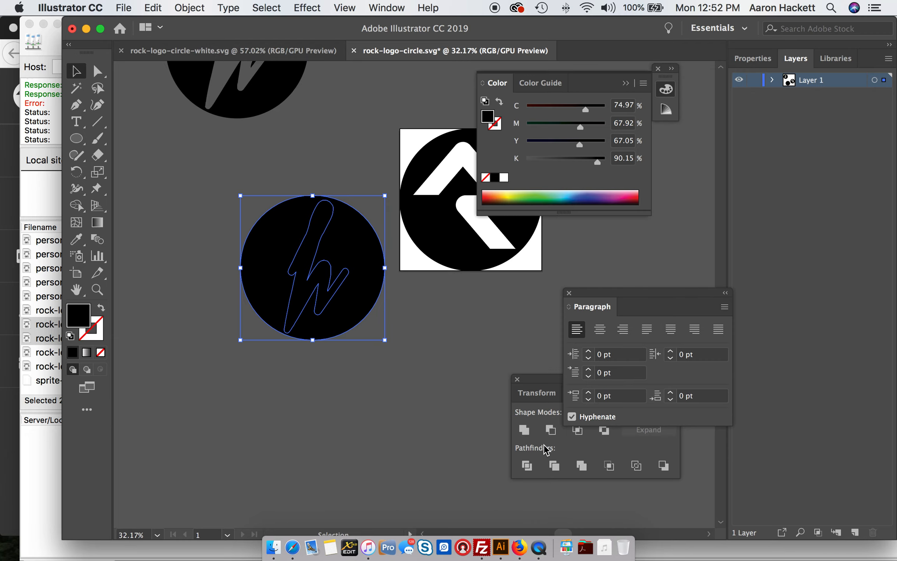
left_click_drag(546, 384, 542, 297)
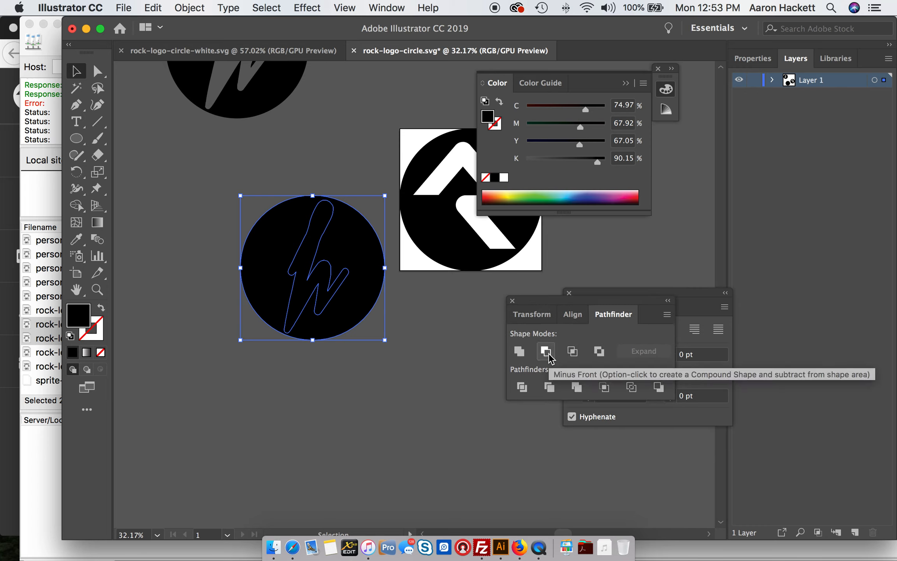
left_click(547, 351)
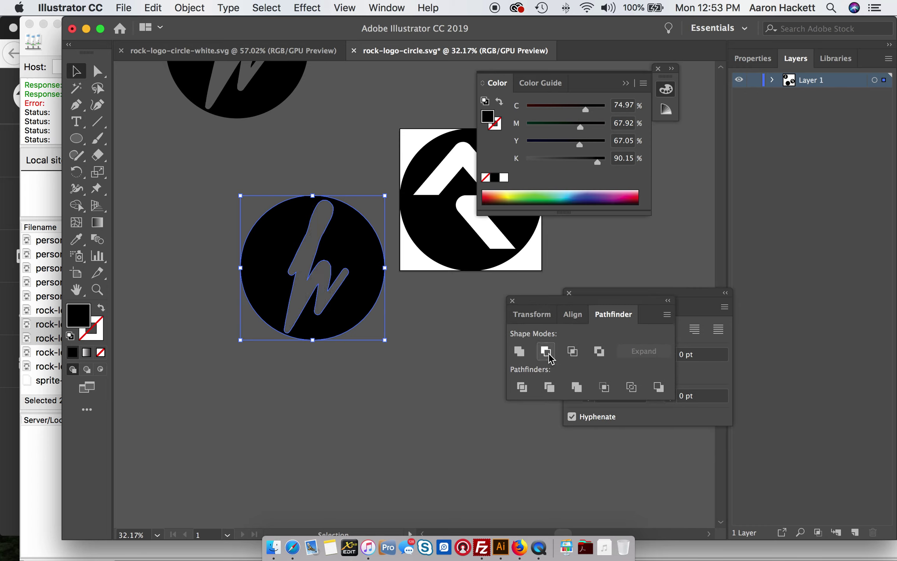
left_click(459, 351)
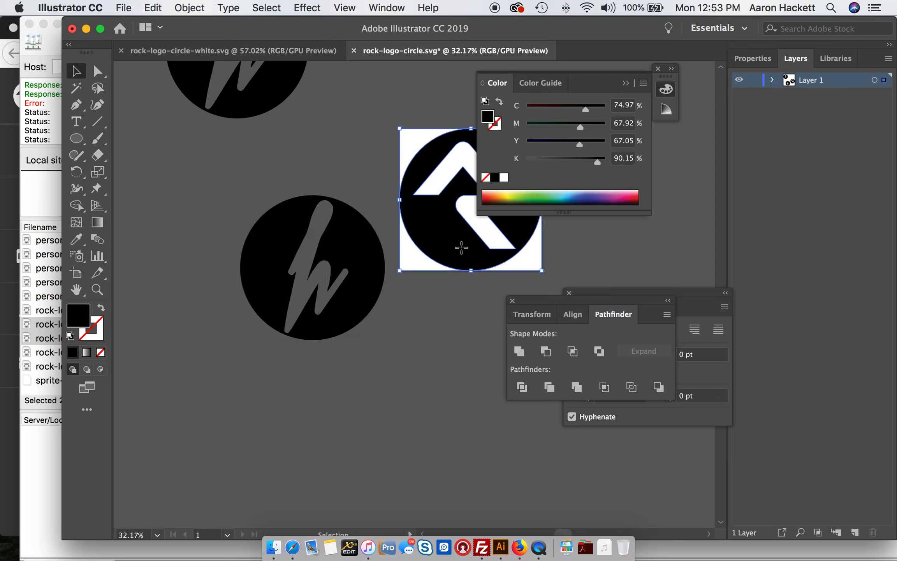
- Move the old Rock logo off the artboard and place the knocked-out circle on it, dismissing the Move dialog
left_click_drag(463, 245, 396, 438)
scroll(295, 336, "up", 3)
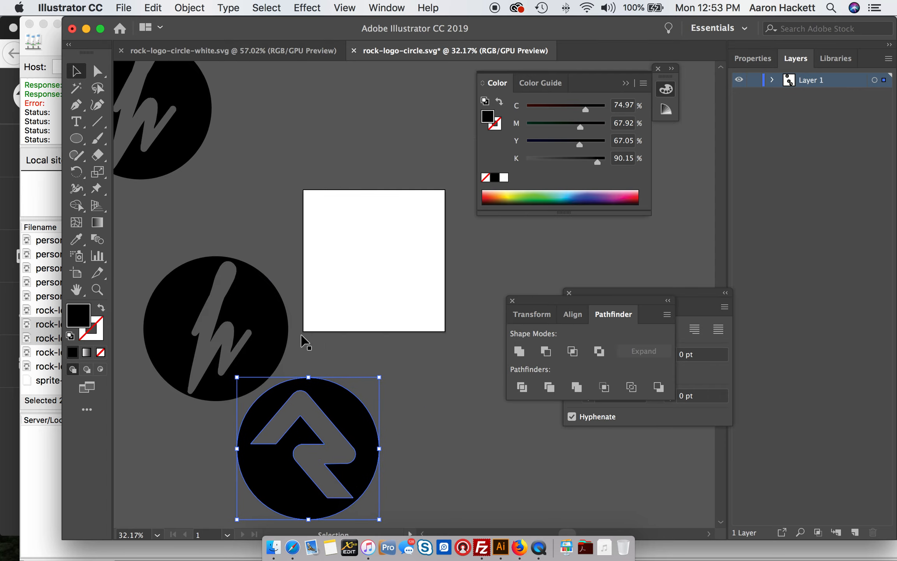
left_click_drag(266, 307, 425, 242)
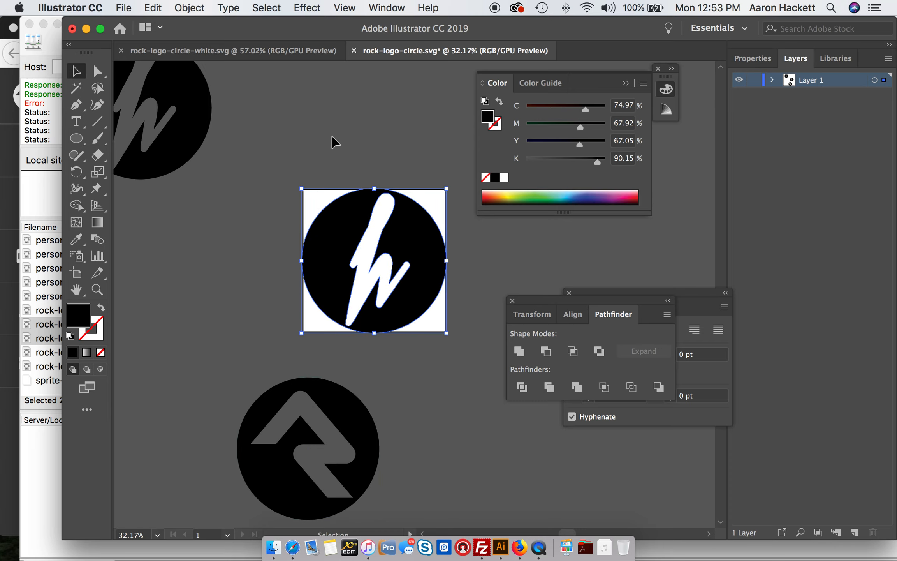
key("Return")
left_click(117, 333)
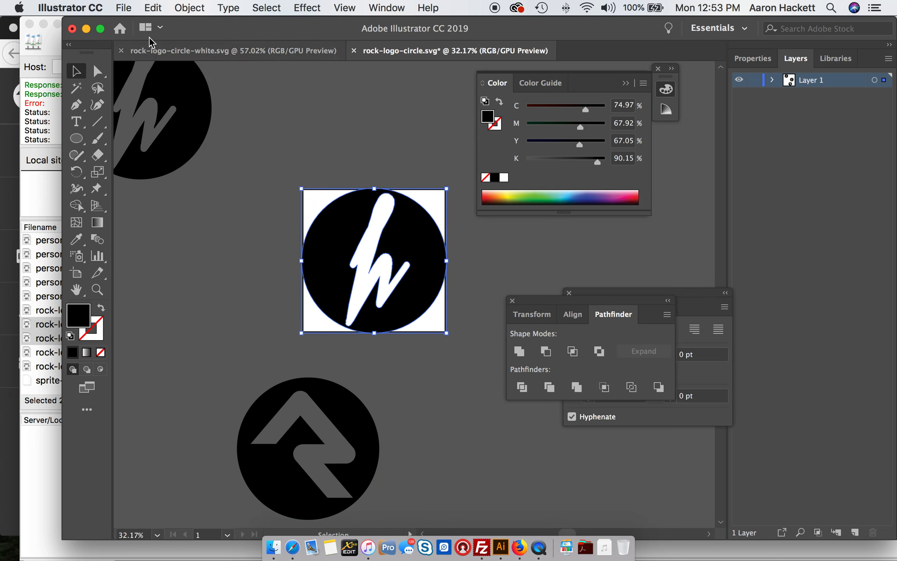
left_click(123, 8)
- Save As over the existing rock-logo-circle.svg with default SVG options, then switch documents
left_click(147, 126)
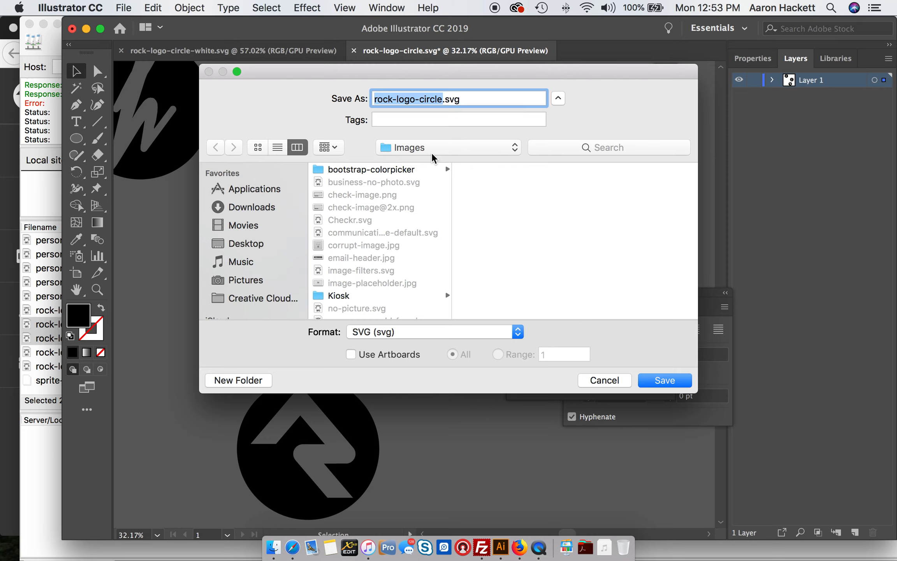
left_click(665, 381)
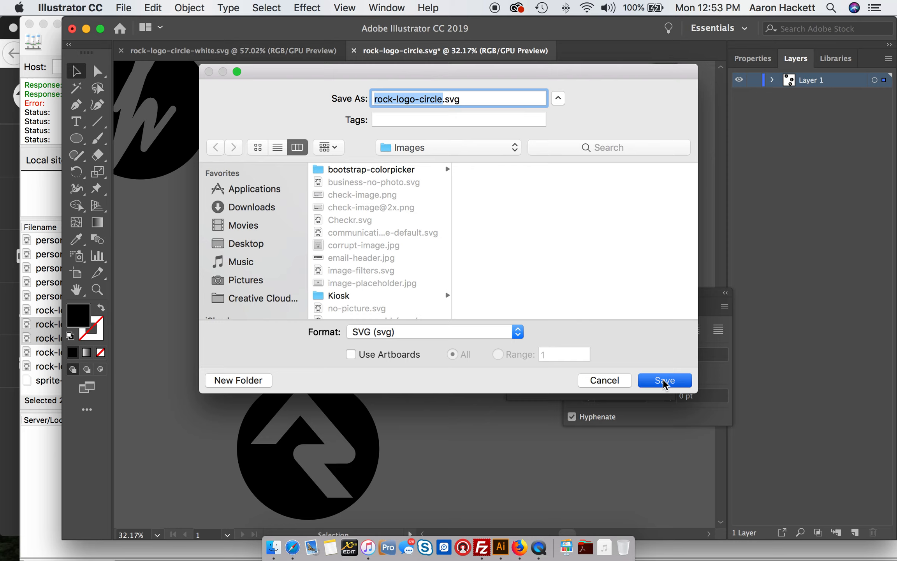
left_click(544, 163)
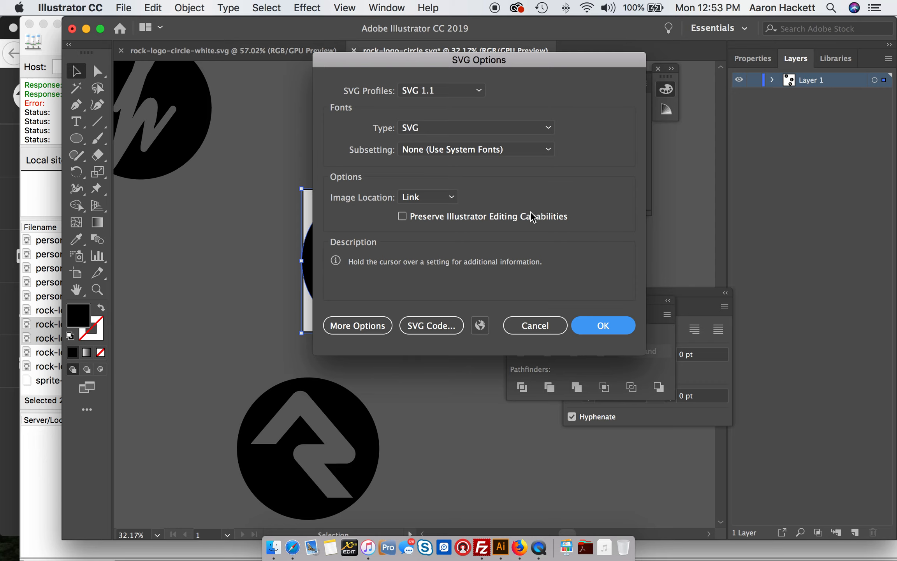
left_click(605, 329)
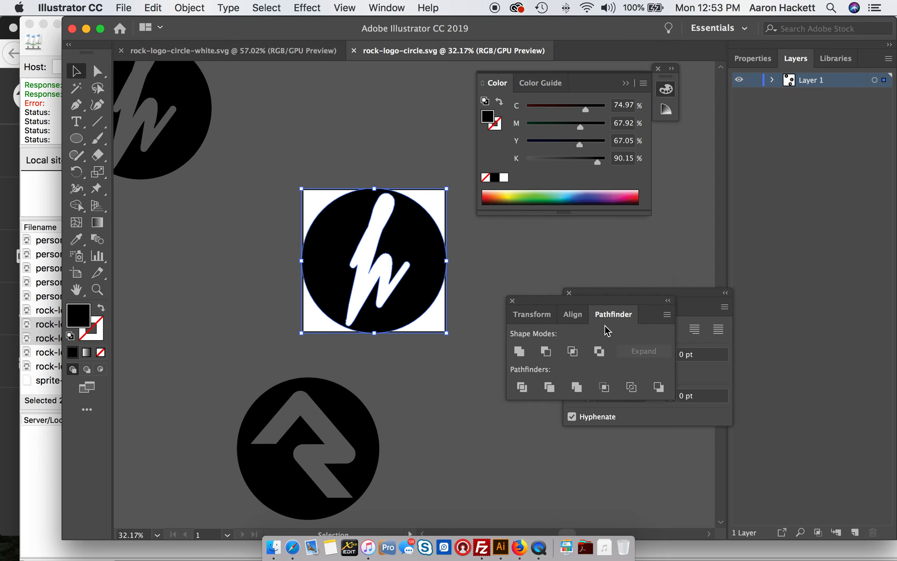
left_click(232, 51)
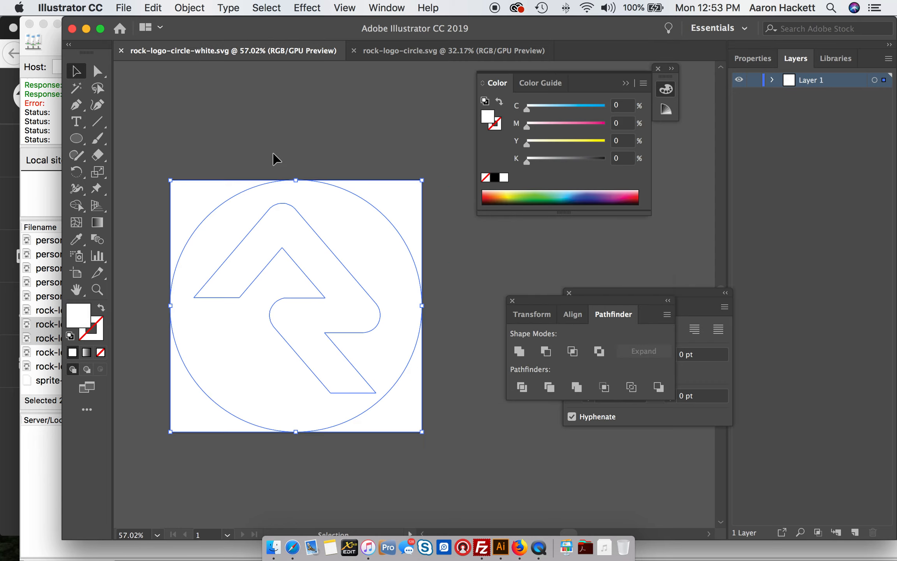
- Move the white Rock logo off the artboard and drag the lightning-h circle onto it
left_click(123, 8)
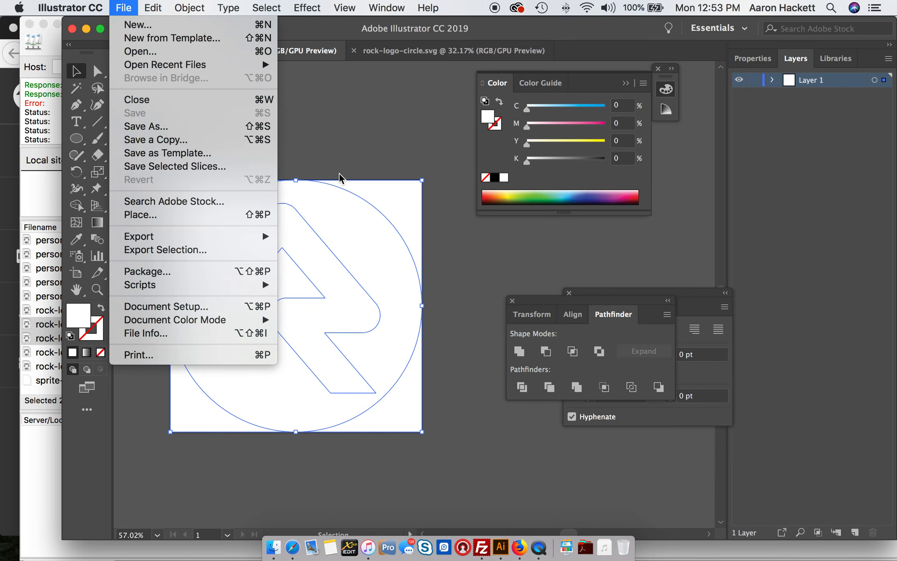
key("Escape")
left_click(303, 239)
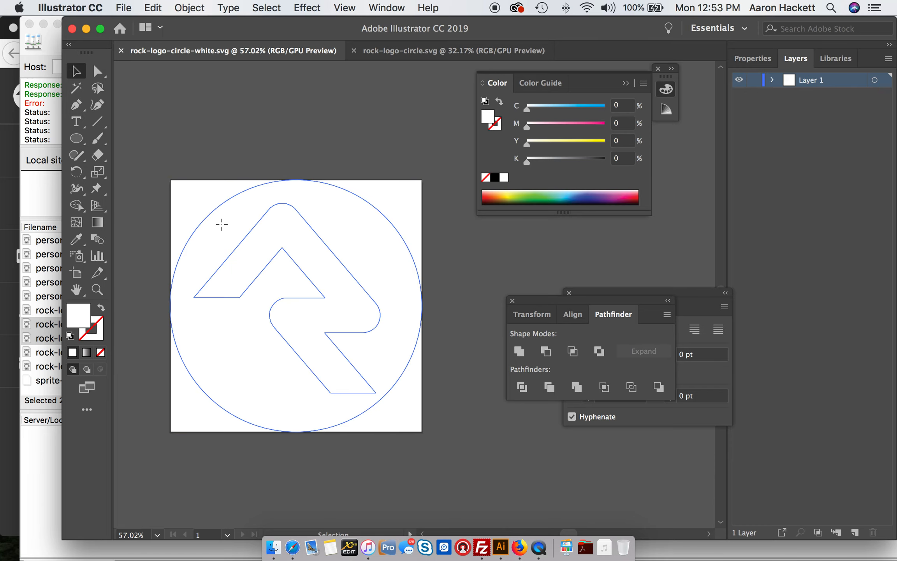
left_click_drag(218, 225, 607, 245)
scroll(267, 194, "down", 3)
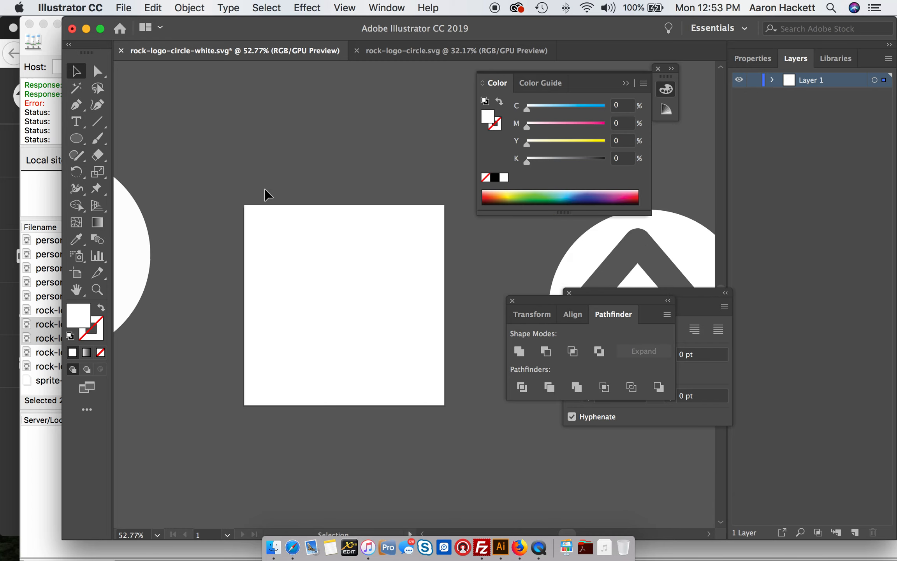
mouse_move(190, 208)
left_mouse_down()
mouse_move(374, 247)
mouse_move(363, 247)
left_mouse_up()
- Save As over the existing rock-logo-circle-white.svg with default SVG options, then go to FileZilla
left_click(124, 8)
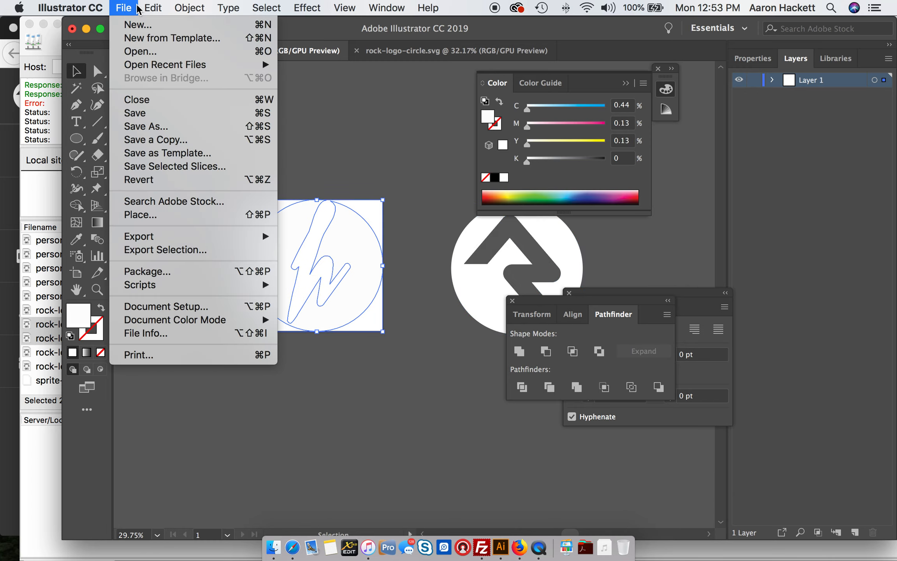
left_click(146, 127)
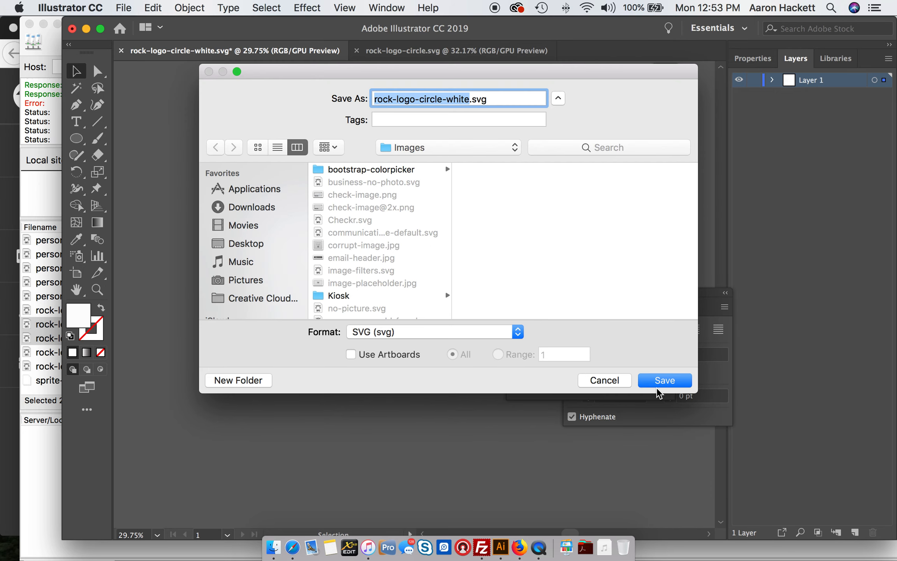
left_click(662, 381)
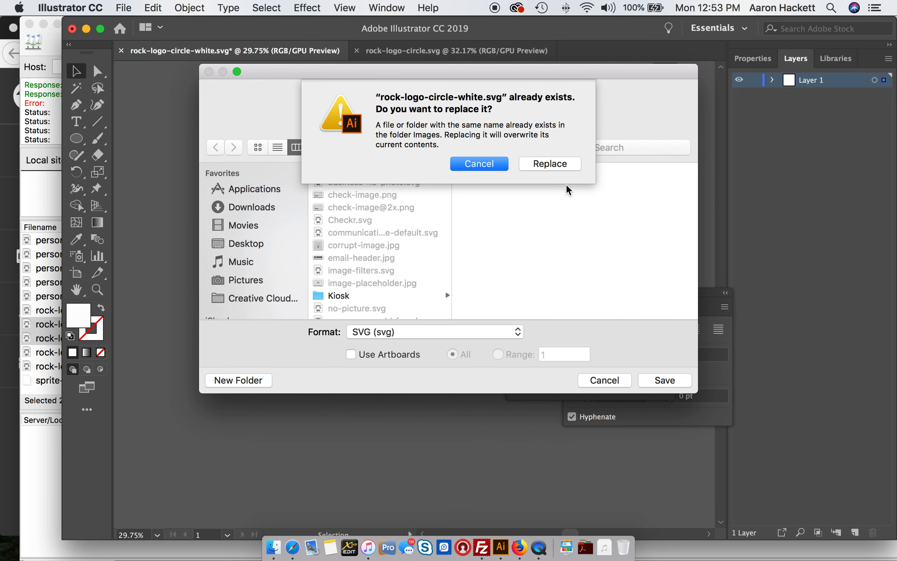
left_click(548, 162)
left_click(604, 325)
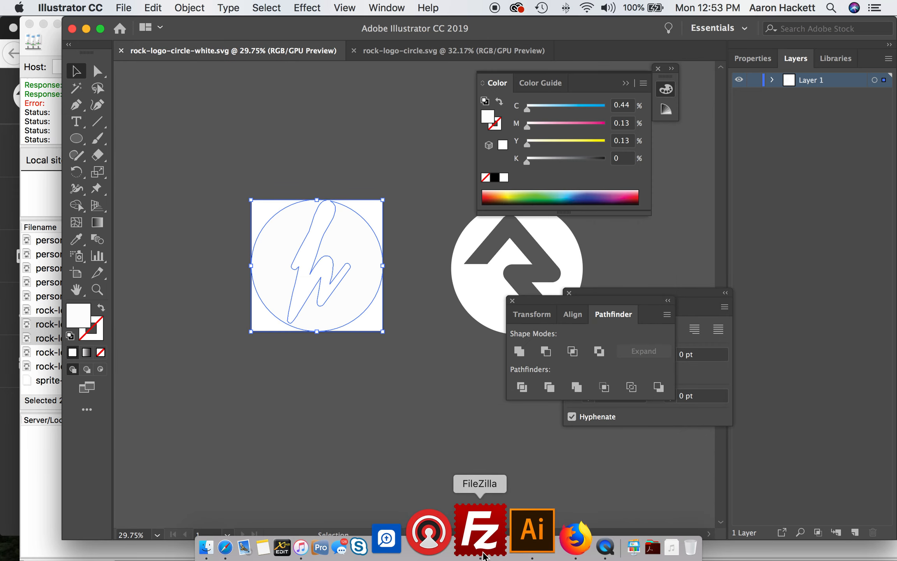
left_click(481, 548)
- Upload the two selected rock-logo-circle SVGs, overwriting the server copies in /Assets/Images
right_click(64, 339)
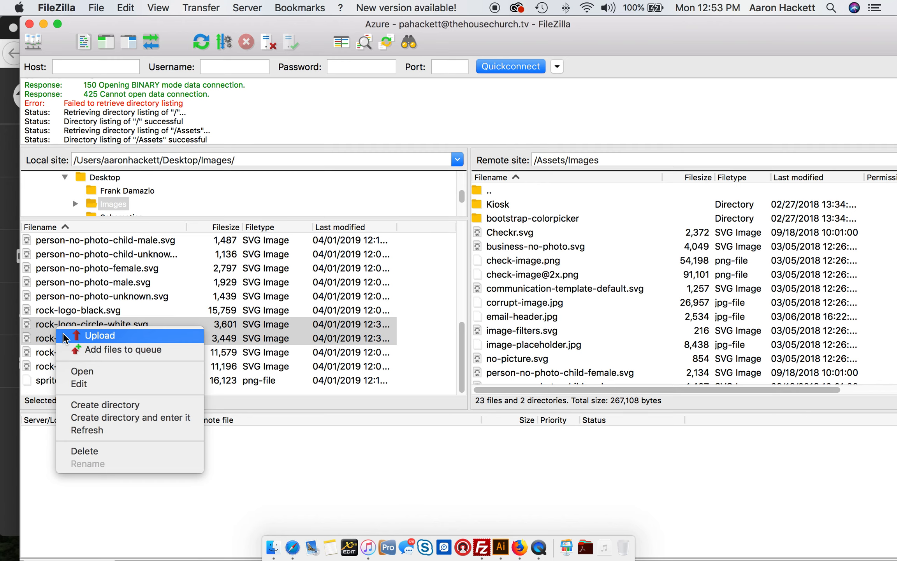
left_click(91, 336)
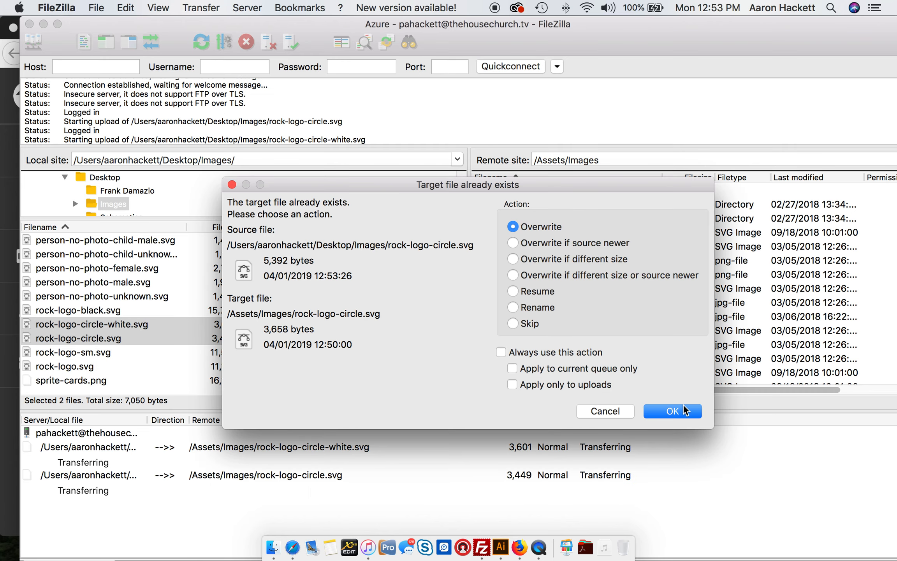
left_click(672, 410)
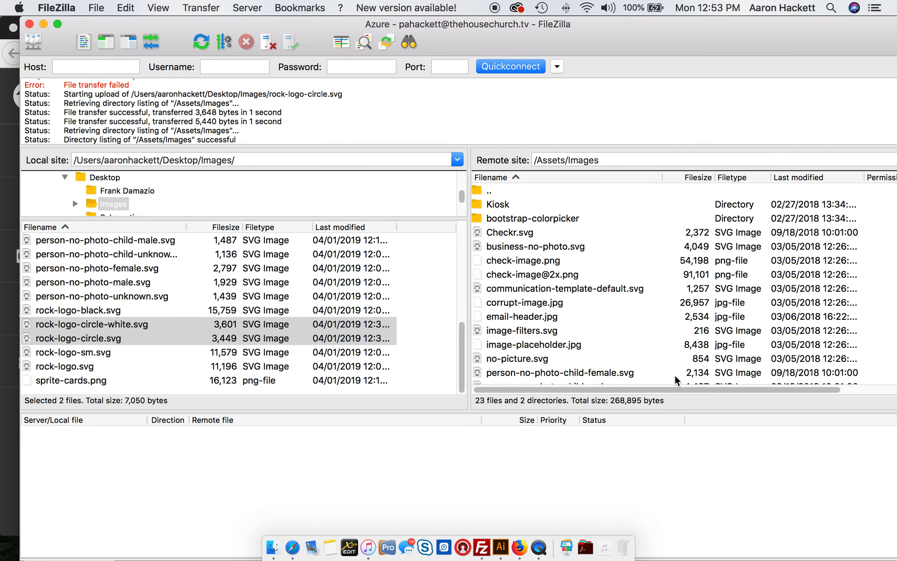
key("super+Tab")
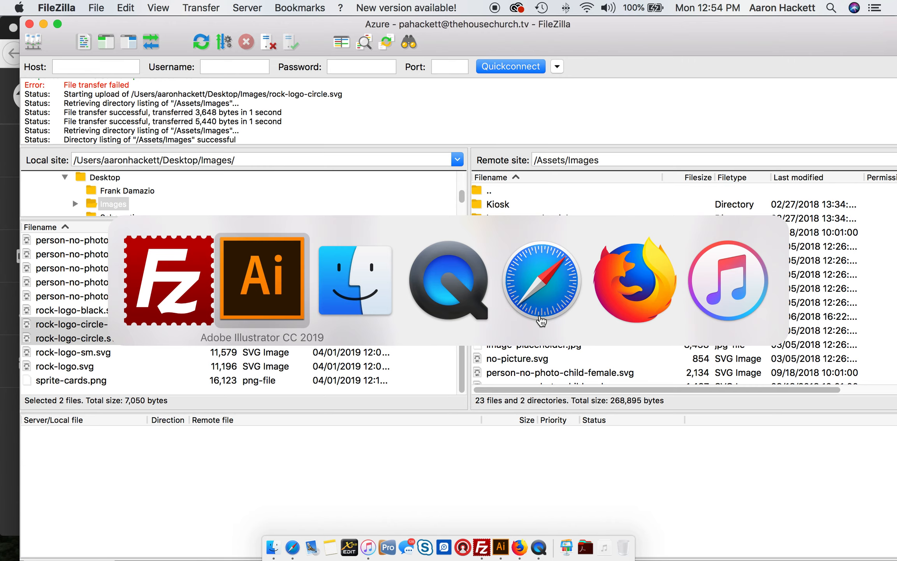
- Show the Rock RMS login page in Safari so the orange lightning-h logo is visible, dismissing the autofill suggestions
key("Tab")
key("Tab")
key("Tab")
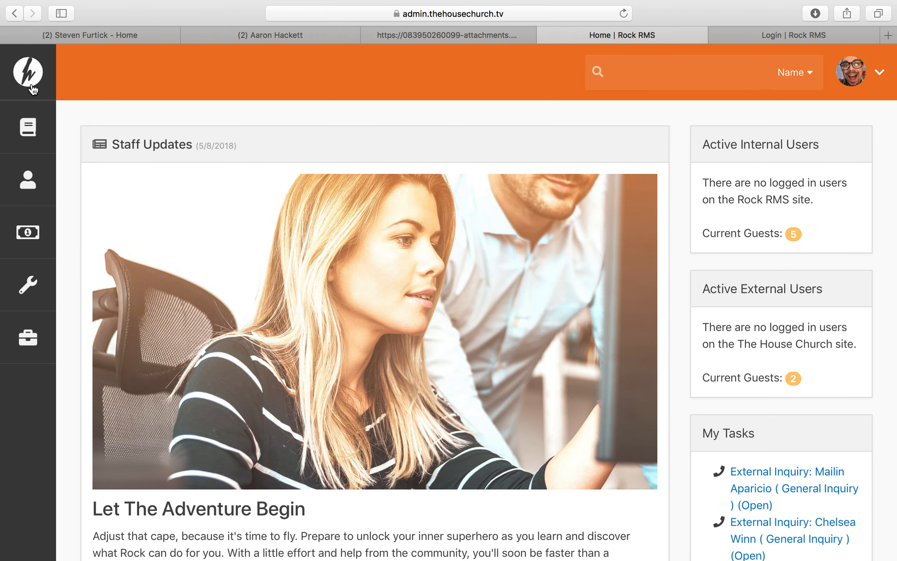
left_click(770, 32)
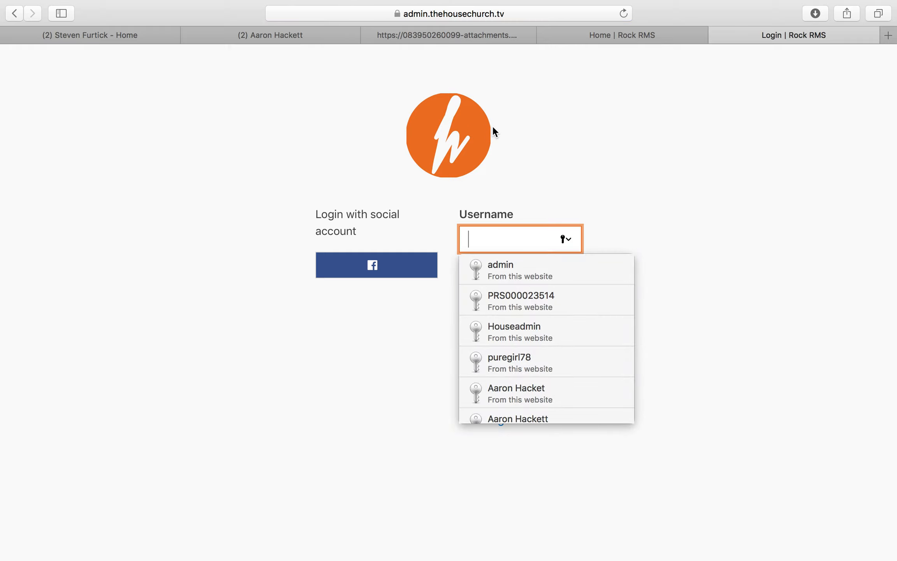
left_click(407, 140)
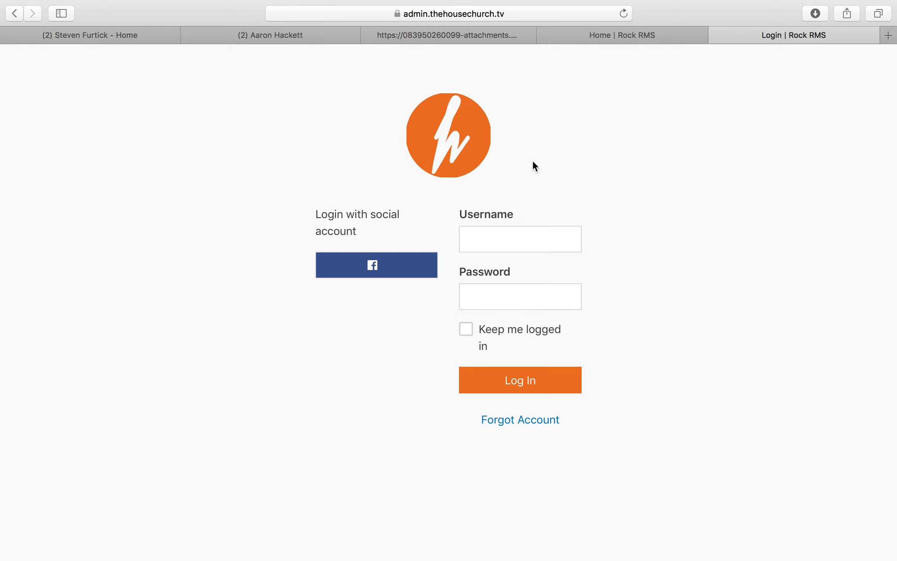
key("super+Tab")
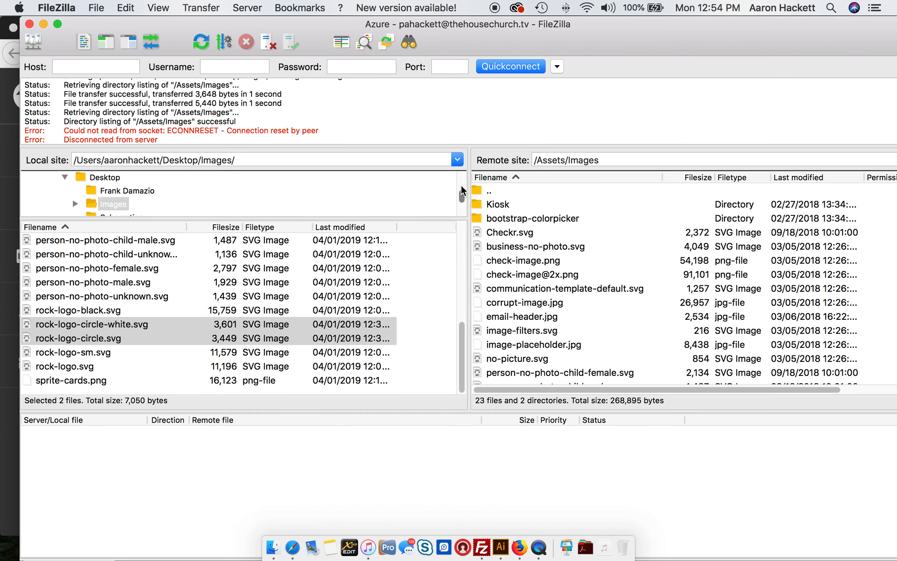
- Return to Illustrator, fit the artboard in view and select all of the white circle logo artwork
key("super+Tab")
key("Tab")
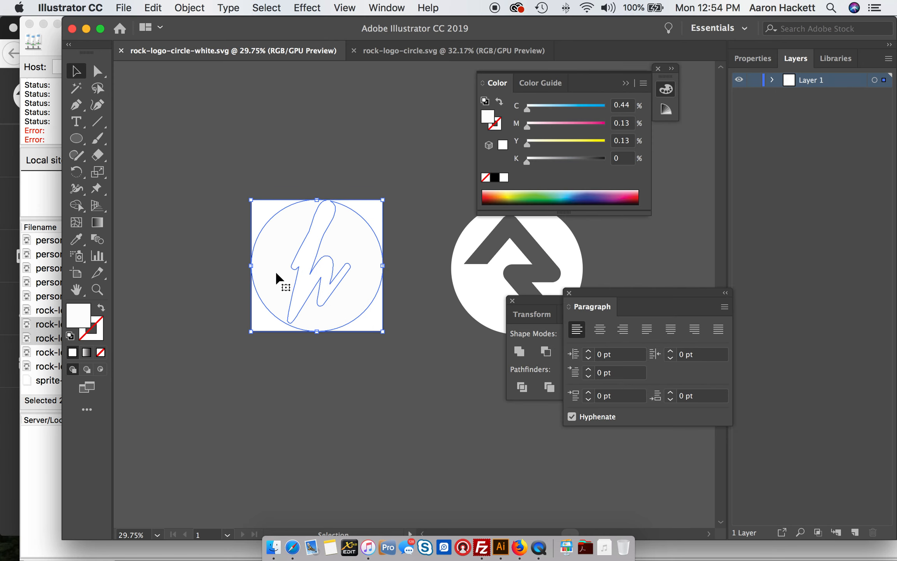
key("super+0")
key("super+a")
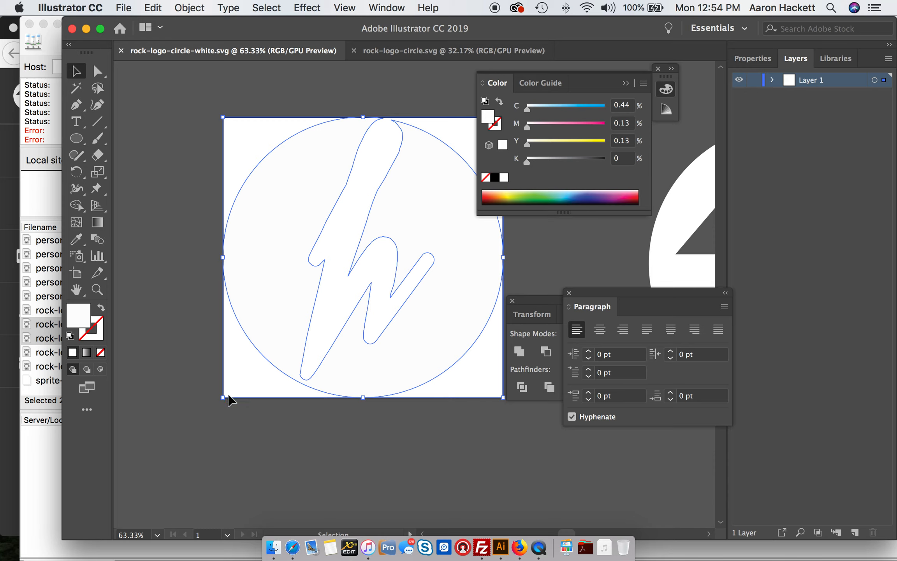
- Shrink the logo from its bottom-left handle and nudge it down so it sits just inside the artboard, cancelling the Move dialog
left_click_drag(226, 399, 230, 387)
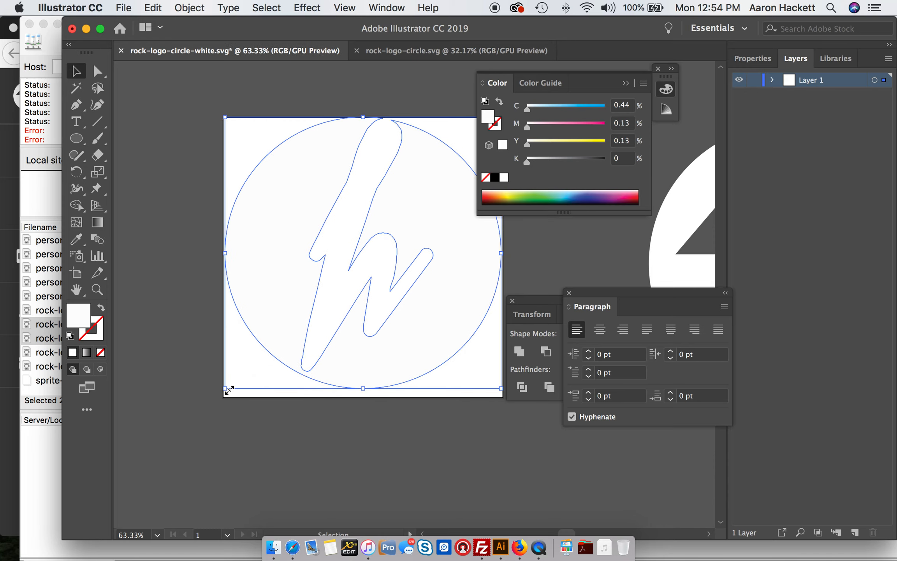
key("Down")
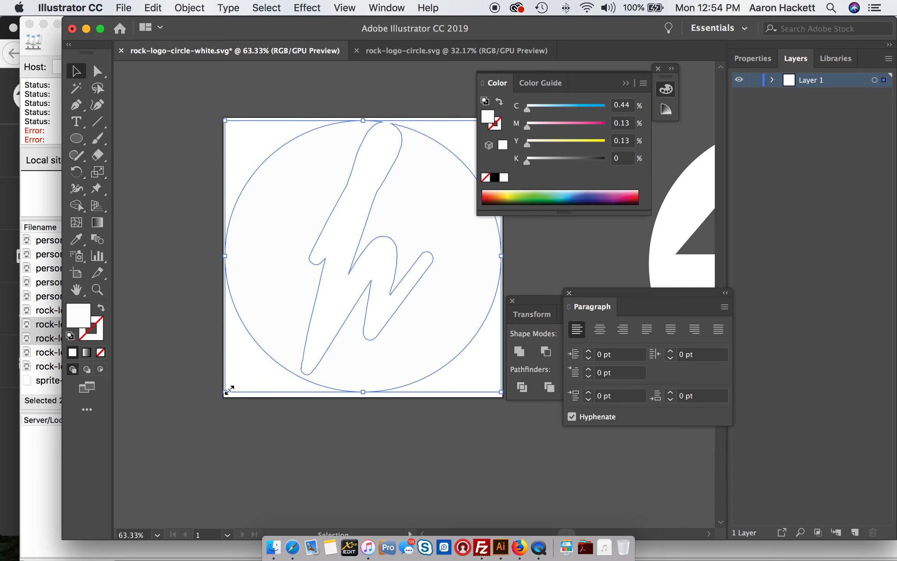
key("Return")
left_click(117, 333)
left_click(124, 8)
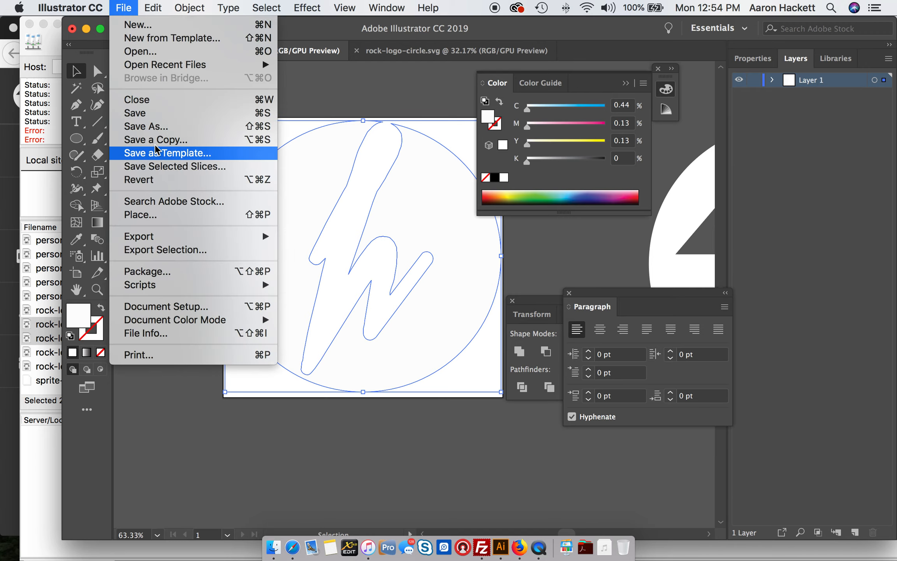
- Save the resized logo as SVG over the existing rock-logo-circle-white.svg, confirming Replace and the default SVG options
left_click(158, 130)
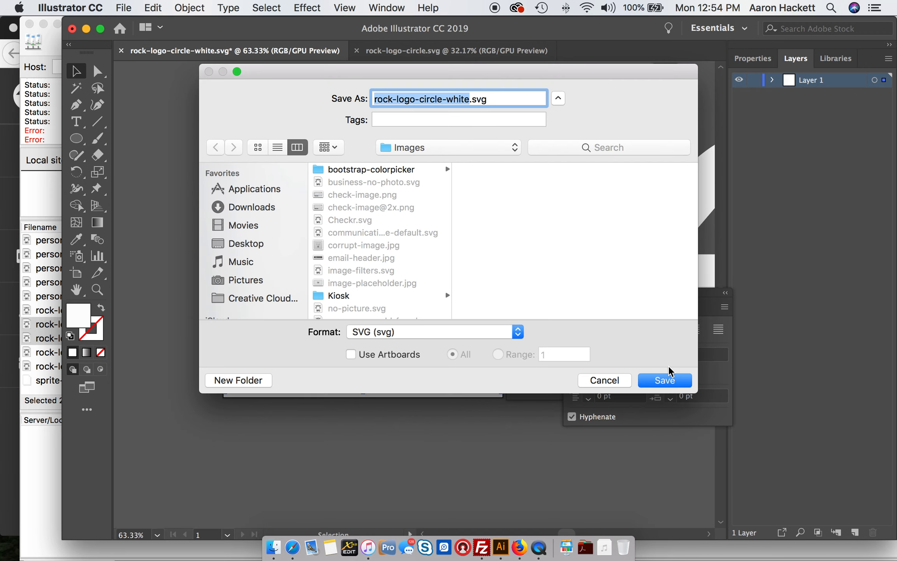
left_click(665, 381)
left_click(551, 164)
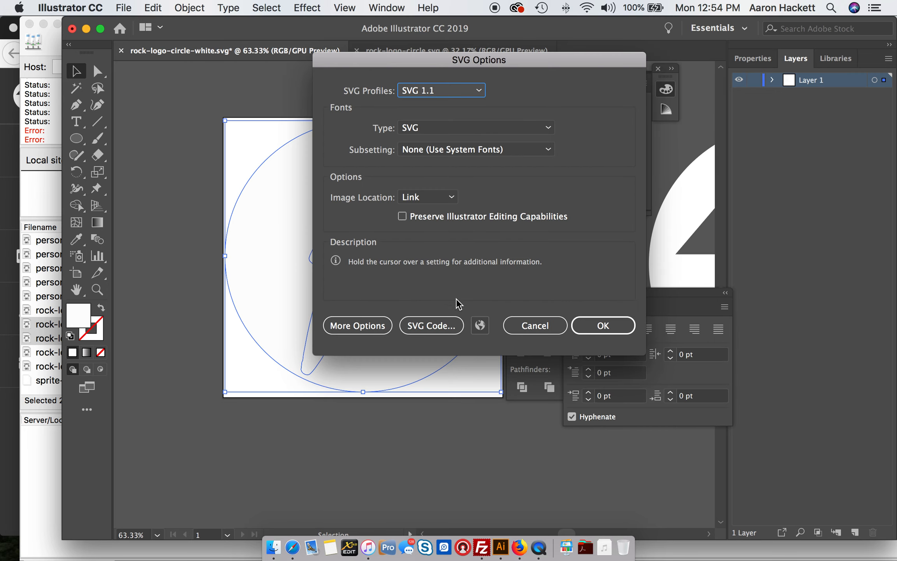
left_click(603, 325)
key("super+Tab")
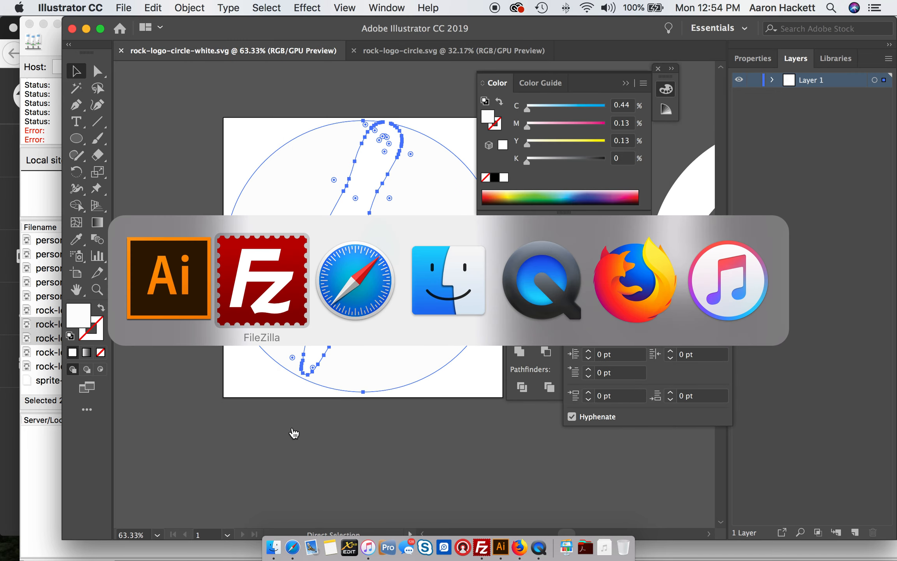
- Upload the local rock-logo-circle-white.svg to /Assets/Images on the server, overwriting the existing copy
left_click(91, 340)
left_click(113, 312)
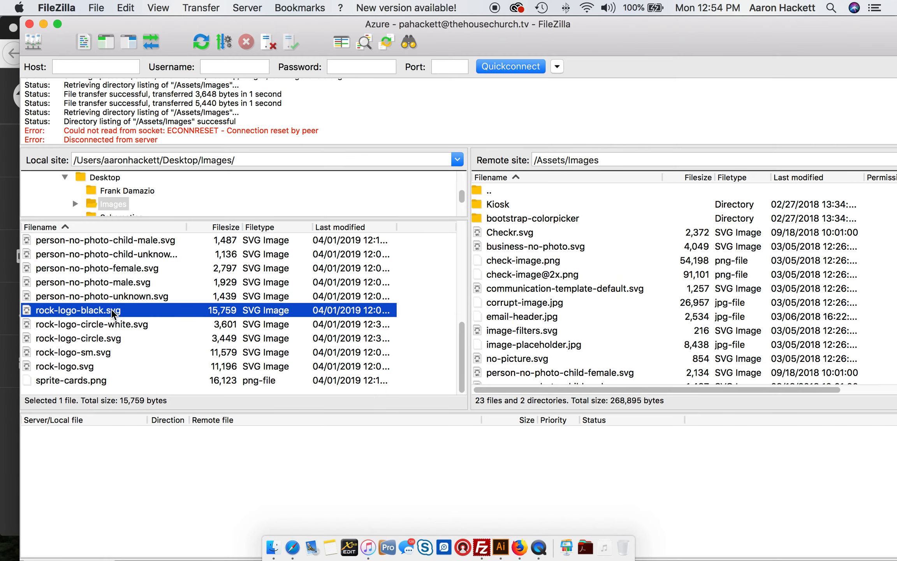
left_click(113, 324)
right_click(112, 325)
left_click(133, 327)
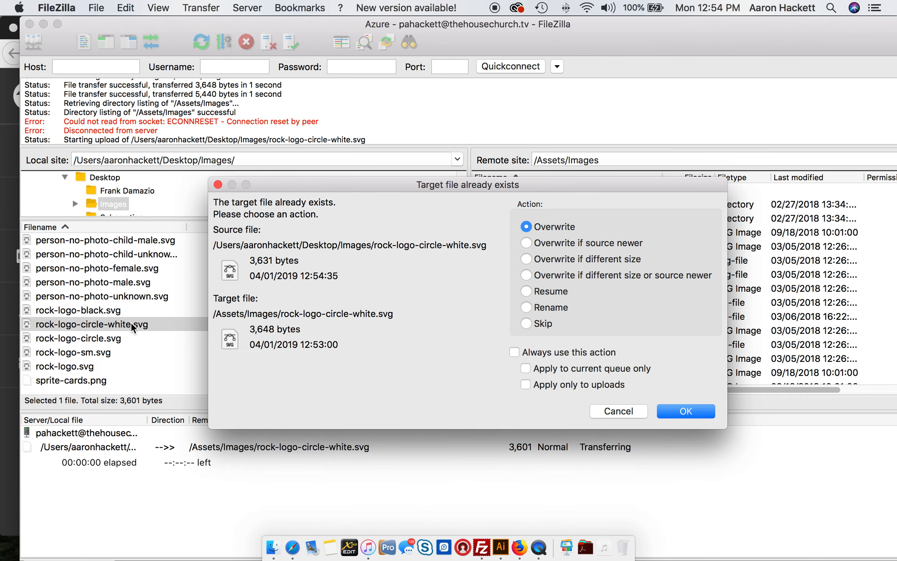
left_click(686, 411)
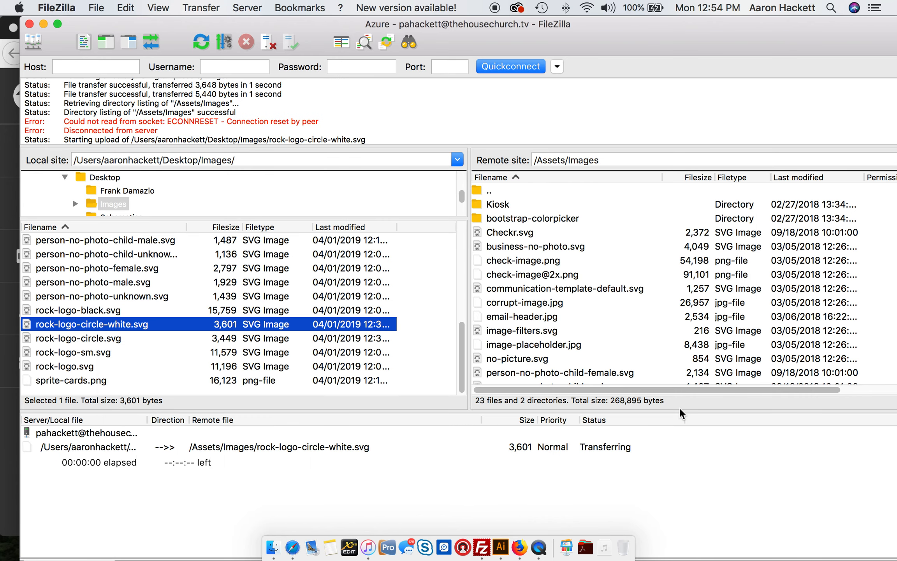
key("super+Tab")
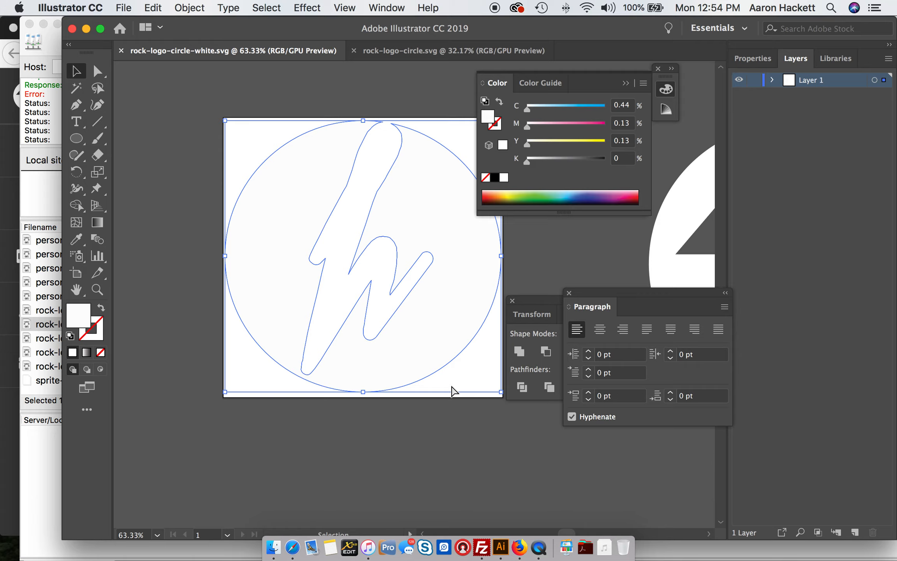
key("super+Tab")
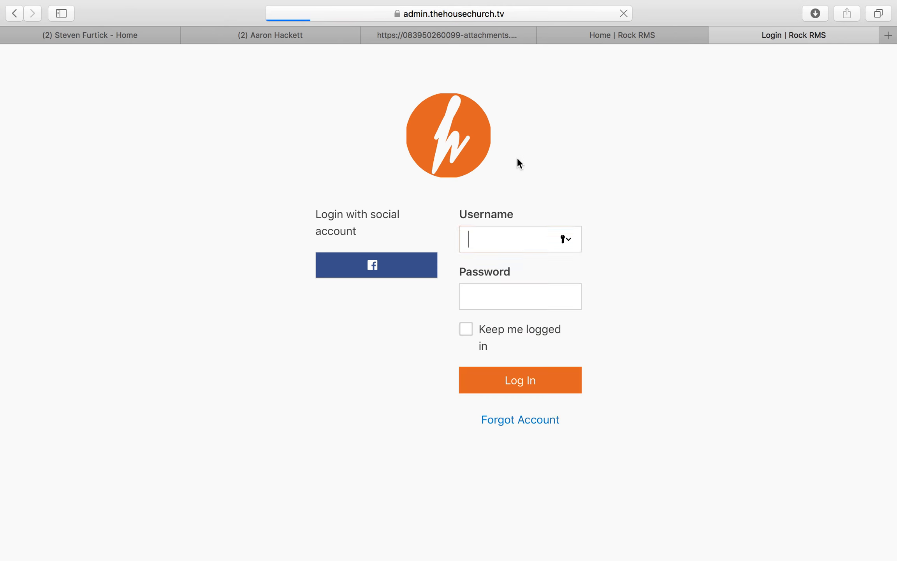
- Empty Safari's caches via the Develop menu, reload the login page, then switch to the Rock RMS home dashboard
left_click(300, 8)
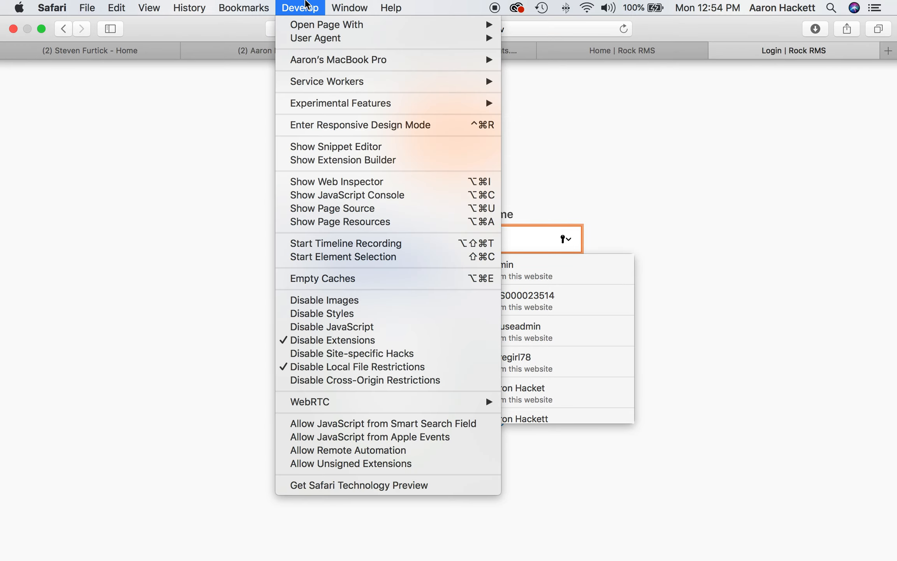
left_click(341, 279)
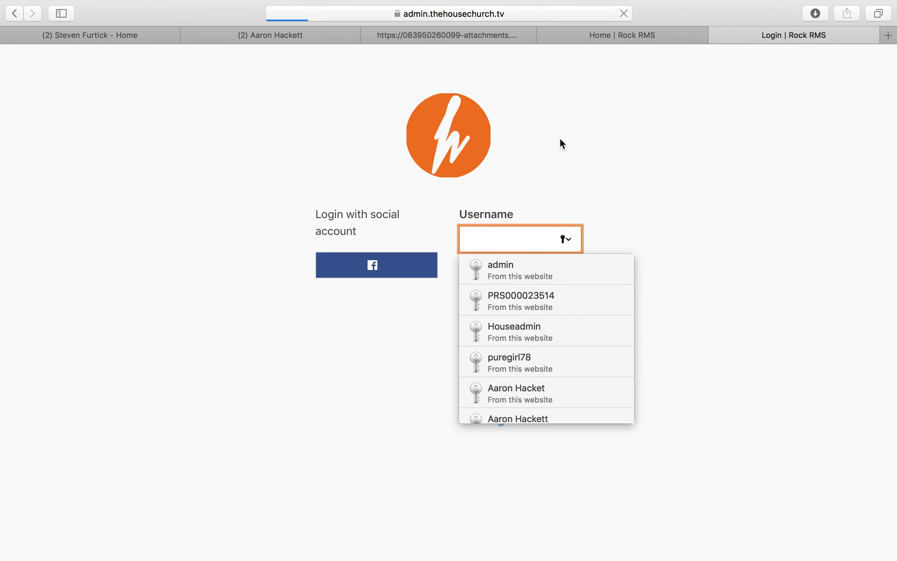
key("super+r")
left_click(621, 41)
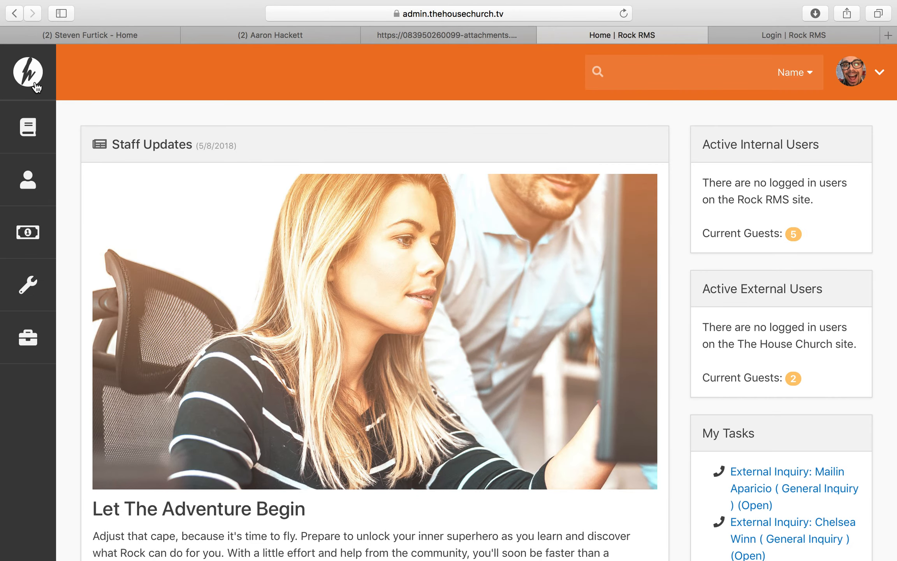